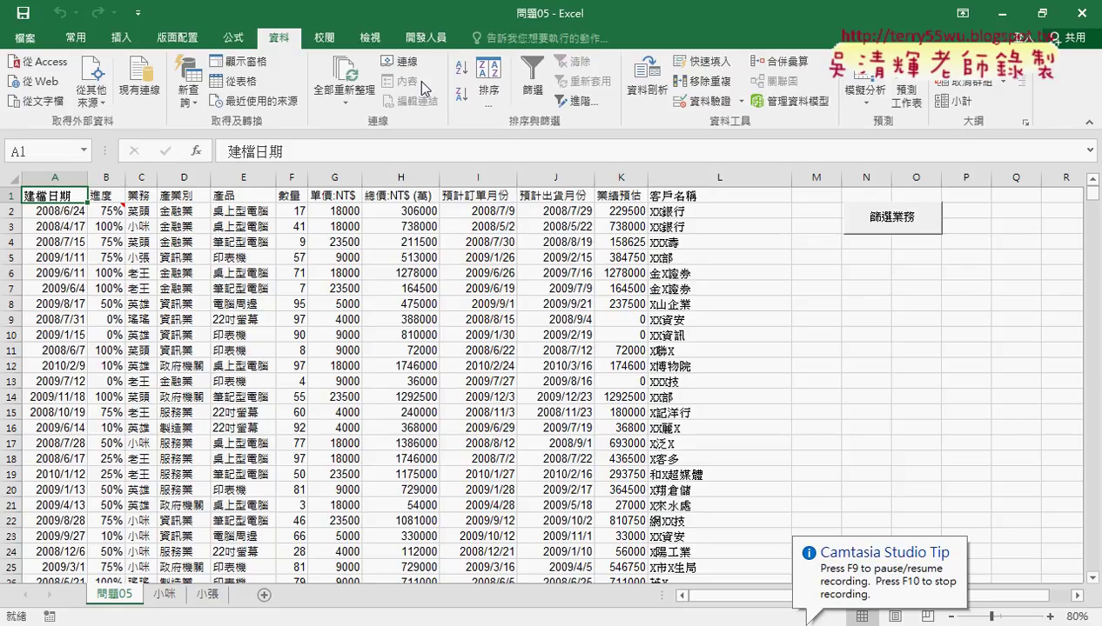
# Open the VBA editor from the Developer tab to show Module1's 篩選業務 code
pyautogui.click(433, 44)
pyautogui.click(39, 89)
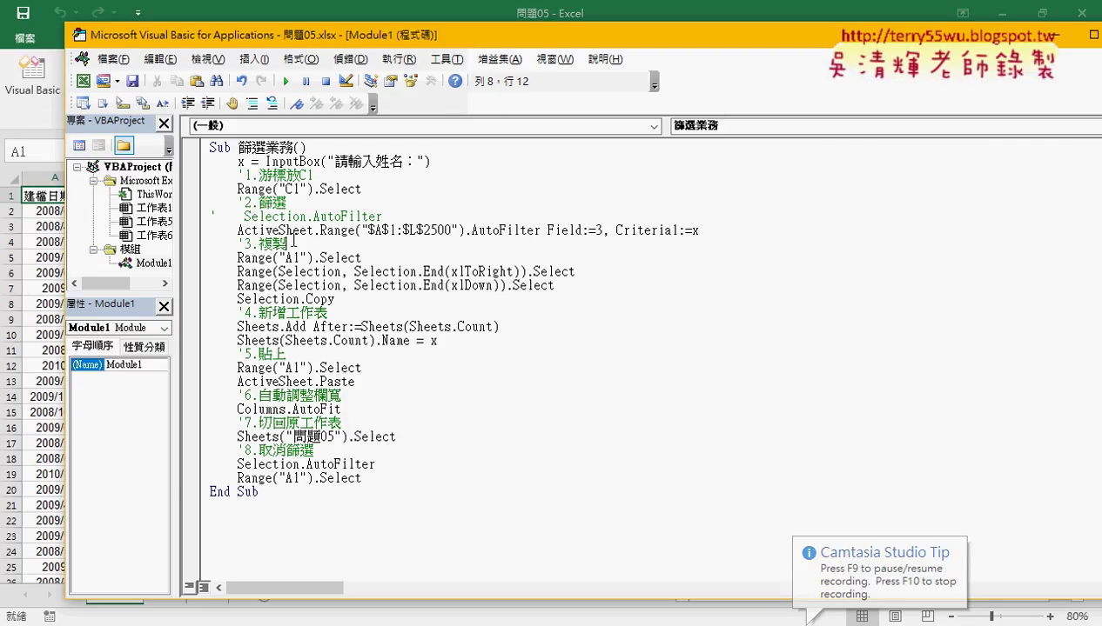
pyautogui.click(331, 304)
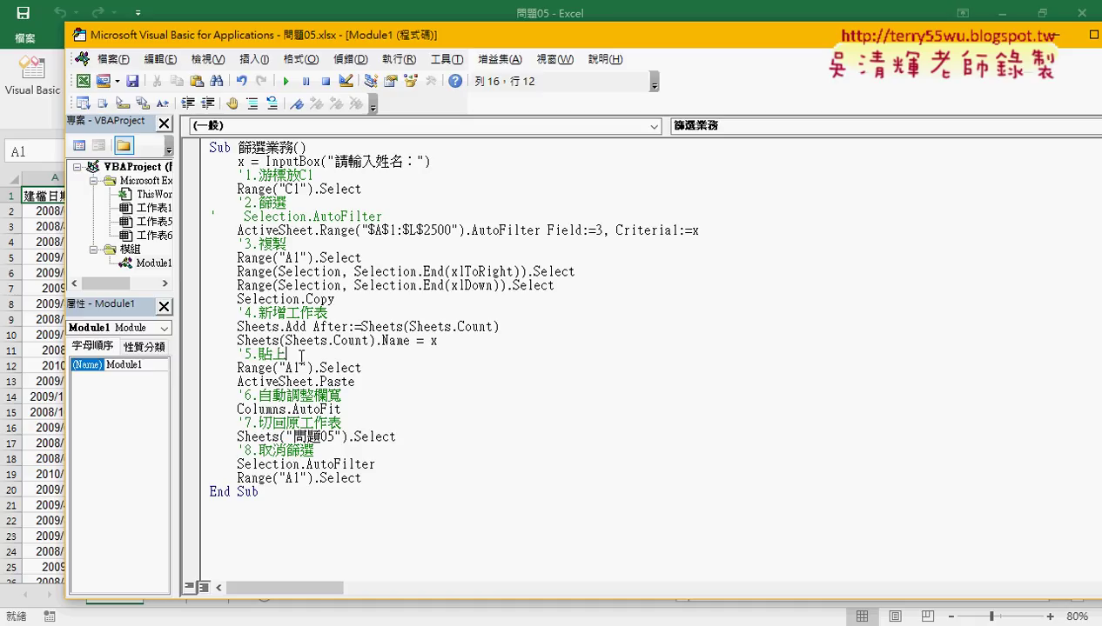
# Highlight the C1 select line, the commented-out AutoFilter line and the filter-removing AutoFilter line
pyautogui.click(321, 176)
pyautogui.moveTo(361, 189); pyautogui.dragTo(224, 189)
pyautogui.click(305, 211)
pyautogui.moveTo(383, 216); pyautogui.dragTo(209, 216)
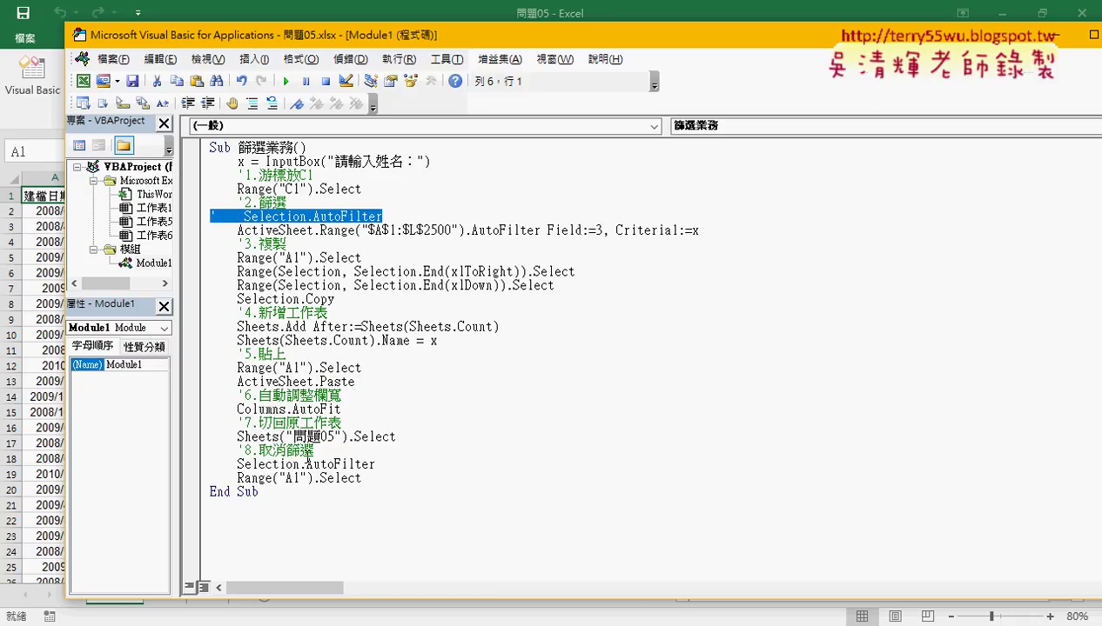
pyautogui.click(353, 463)
pyautogui.moveTo(375, 463); pyautogui.dragTo(197, 467)
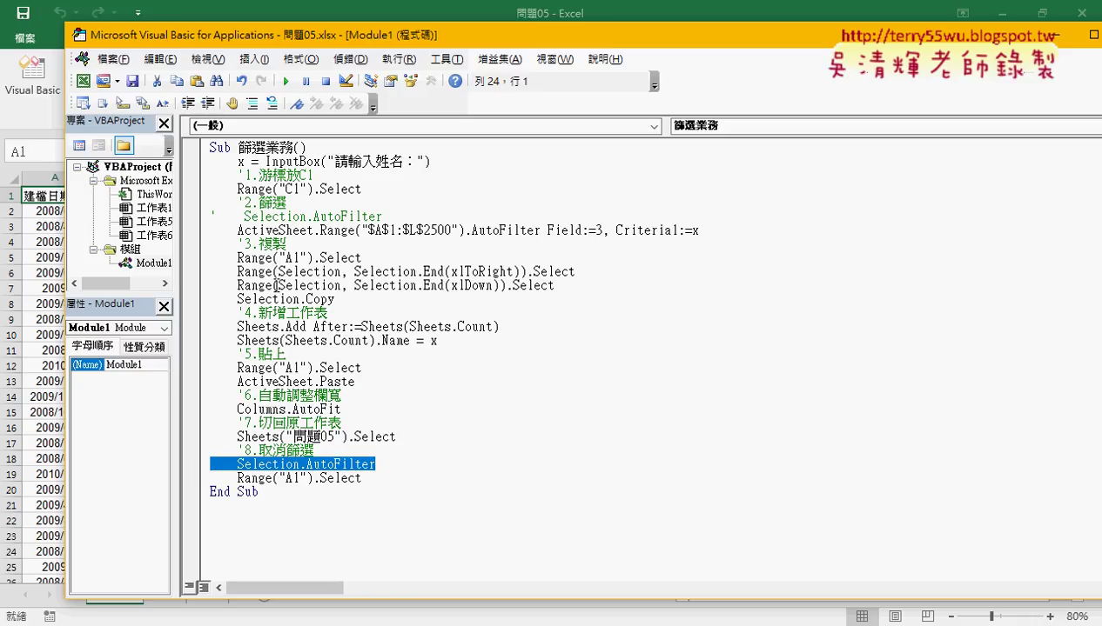
pyautogui.moveTo(531, 39); pyautogui.dragTo(591, 34)
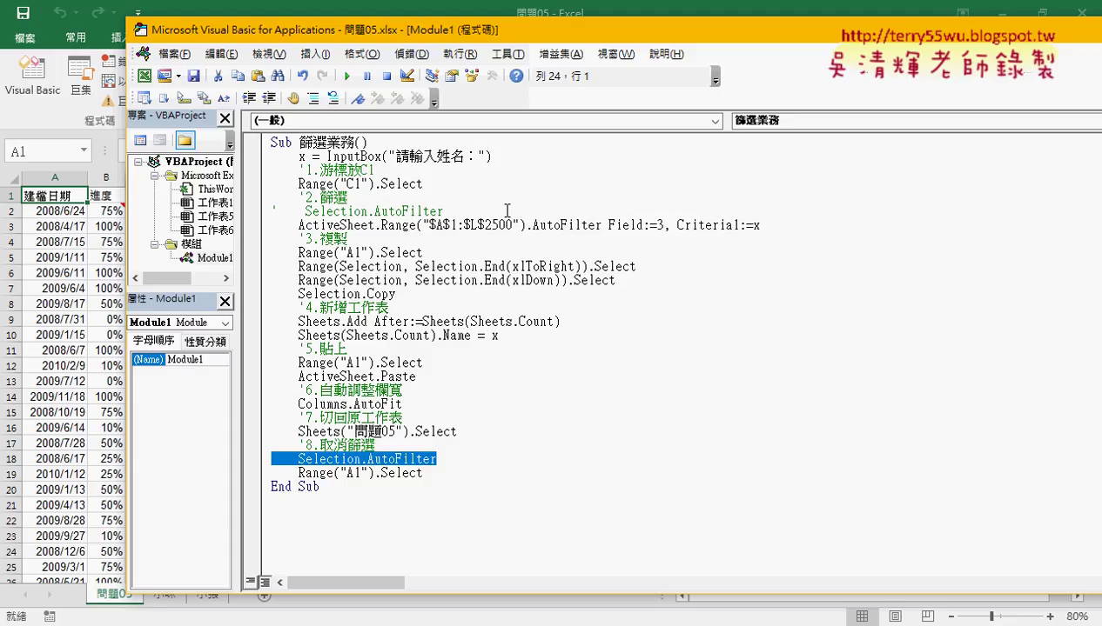
pyautogui.moveTo(374, 171); pyautogui.dragTo(298, 171)
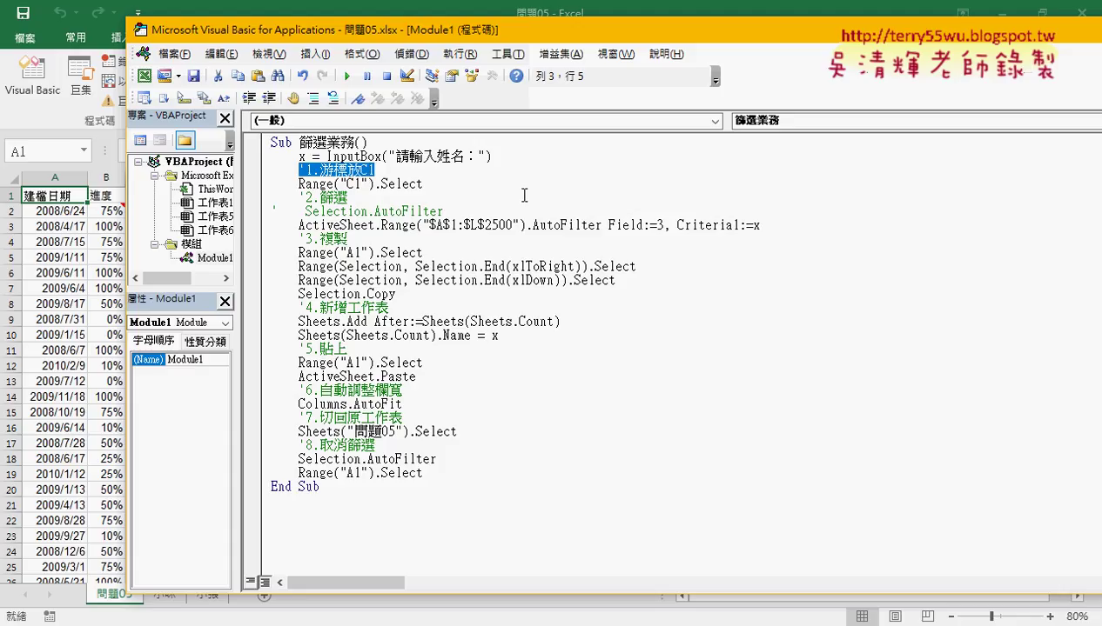
pyautogui.moveTo(422, 185); pyautogui.dragTo(402, 185)
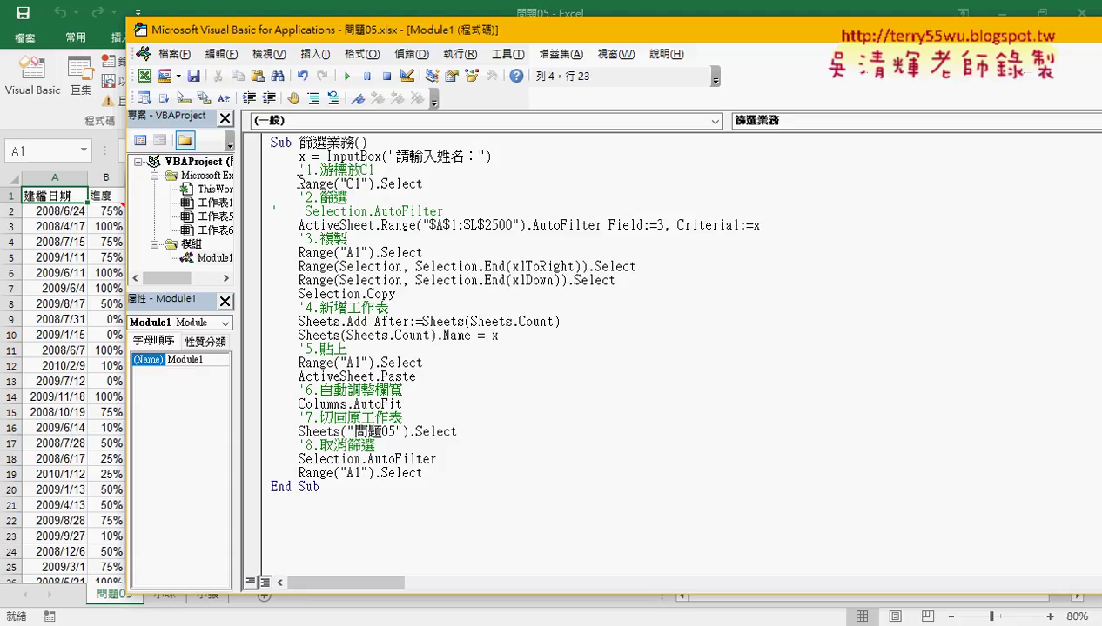
pyautogui.moveTo(298, 184)
pyautogui.mouseDown()
pyautogui.moveTo(372, 171)
pyautogui.moveTo(376, 185)
pyautogui.mouseUp()
pyautogui.click(399, 184)
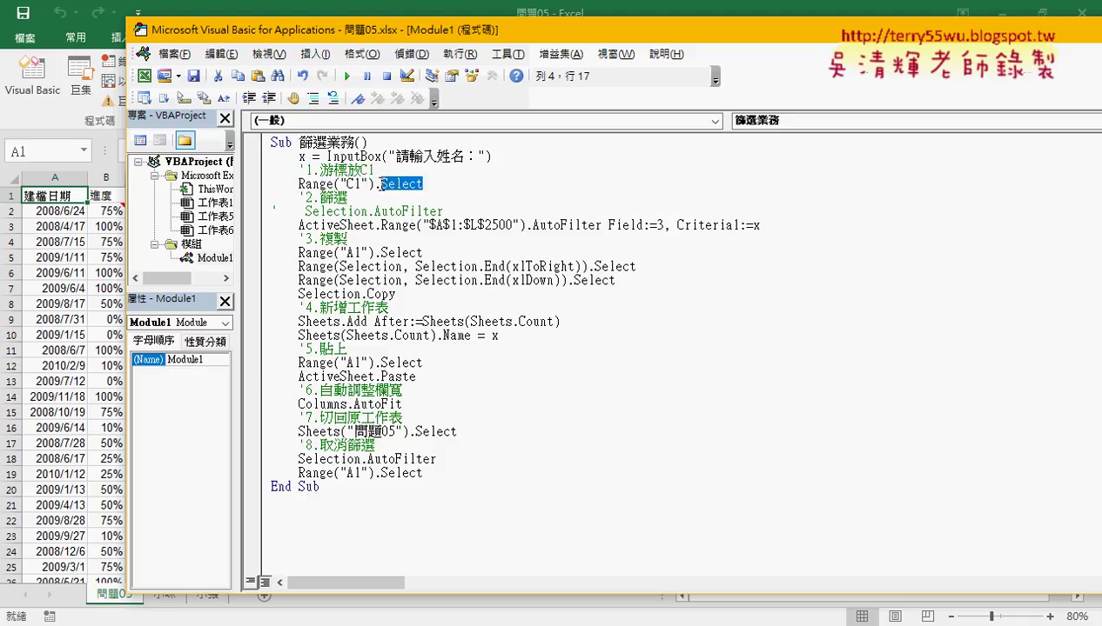
pyautogui.moveTo(456, 28); pyautogui.dragTo(588, 28)
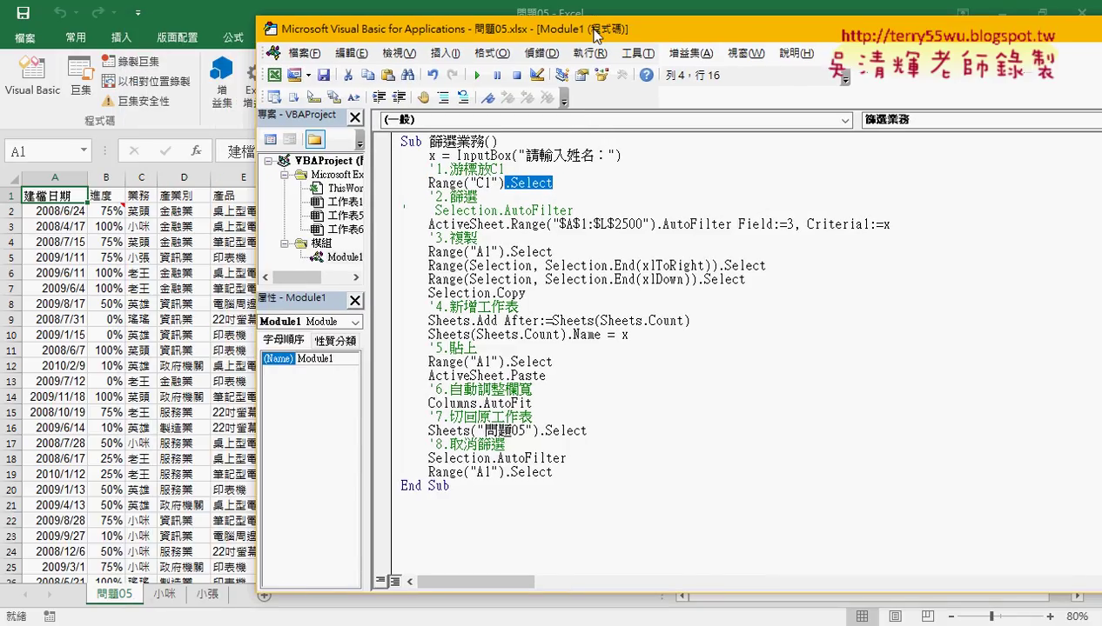
pyautogui.click(381, 184)
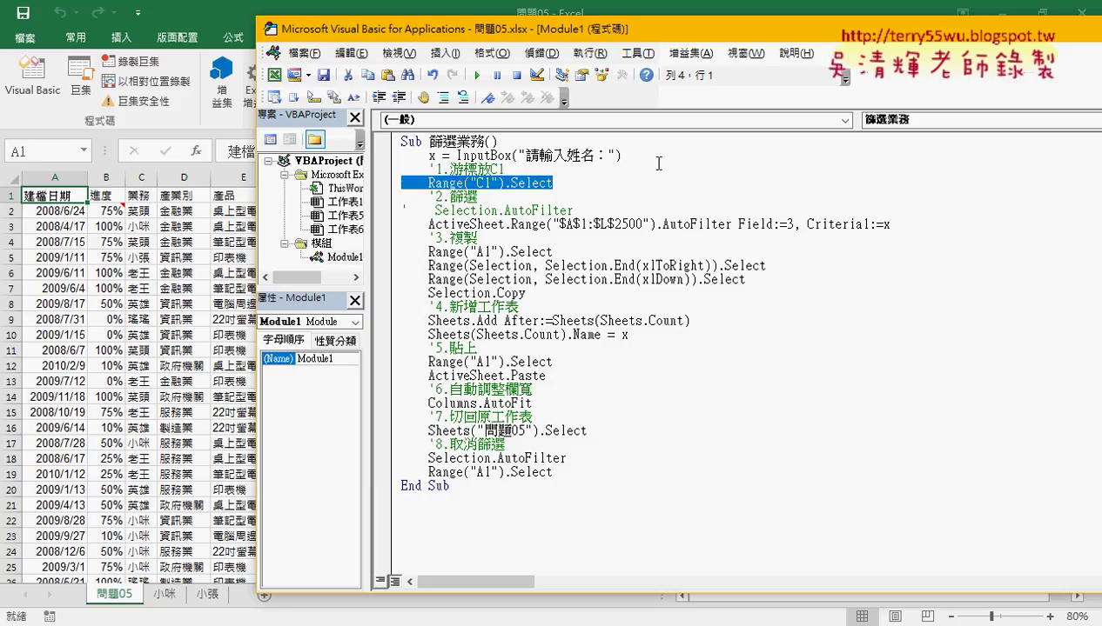
pyautogui.moveTo(575, 250); pyautogui.dragTo(428, 252)
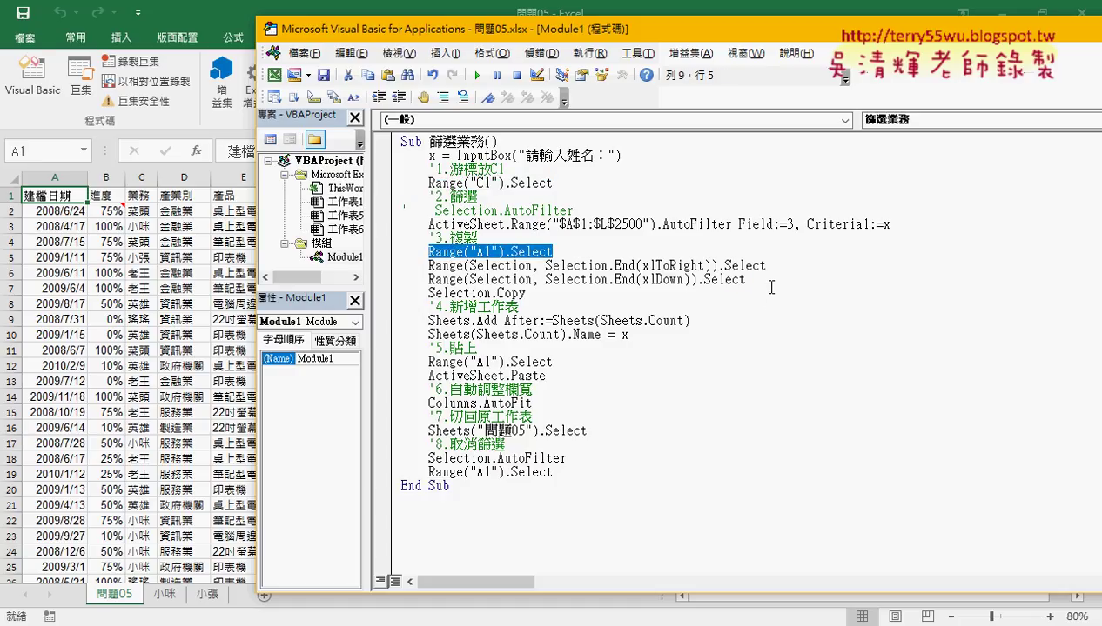
pyautogui.moveTo(771, 286); pyautogui.dragTo(398, 265)
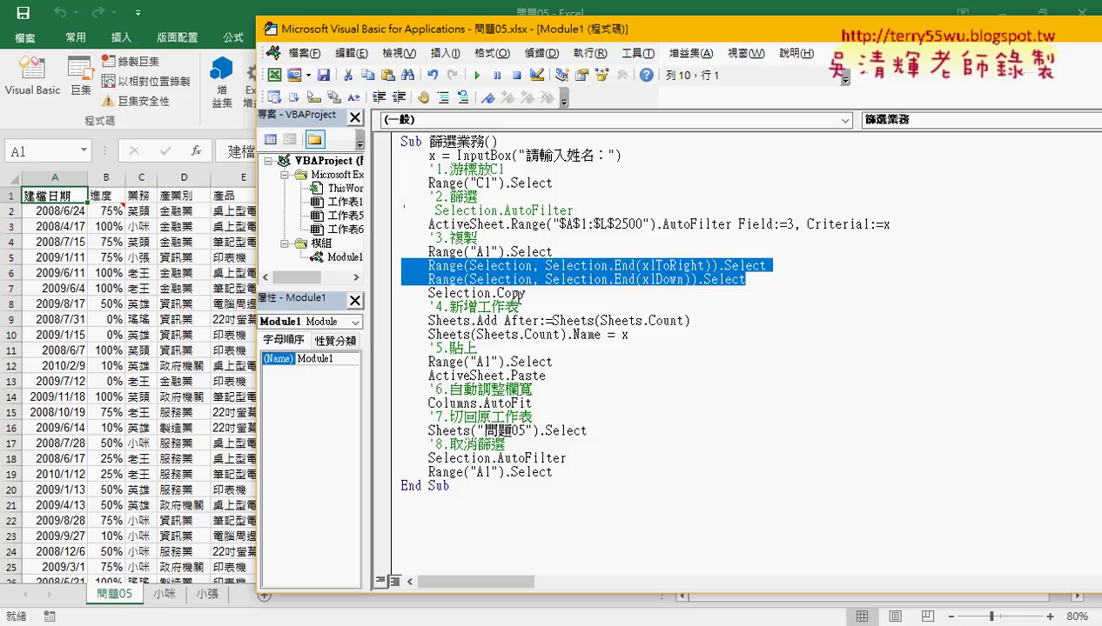
pyautogui.moveTo(491, 293); pyautogui.dragTo(428, 294)
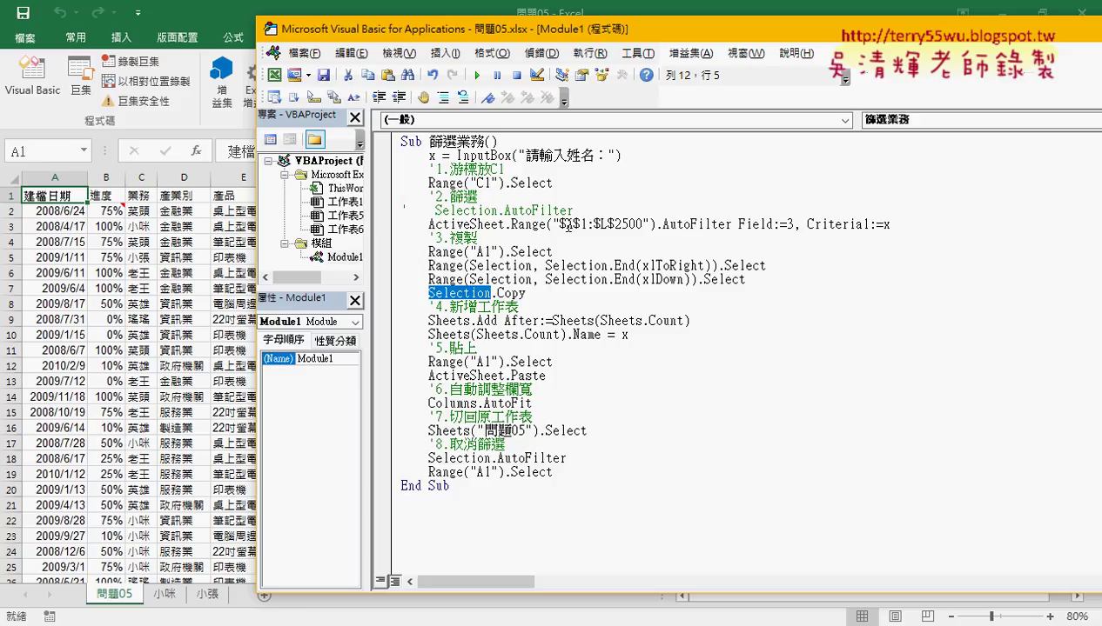
pyautogui.click(554, 225)
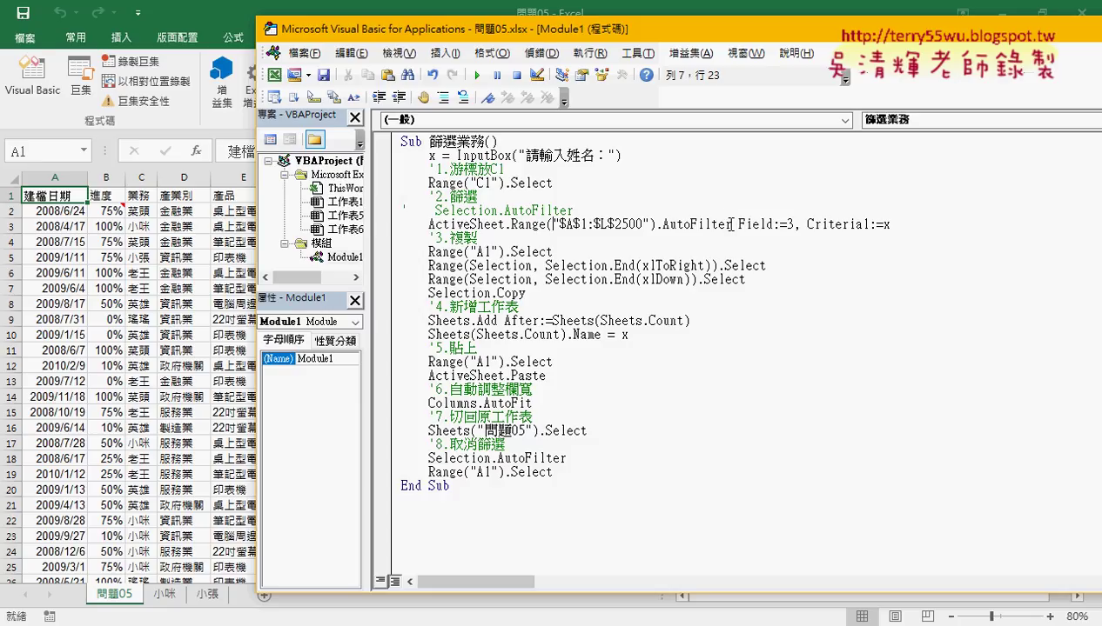
pyautogui.moveTo(732, 224); pyautogui.dragTo(573, 232)
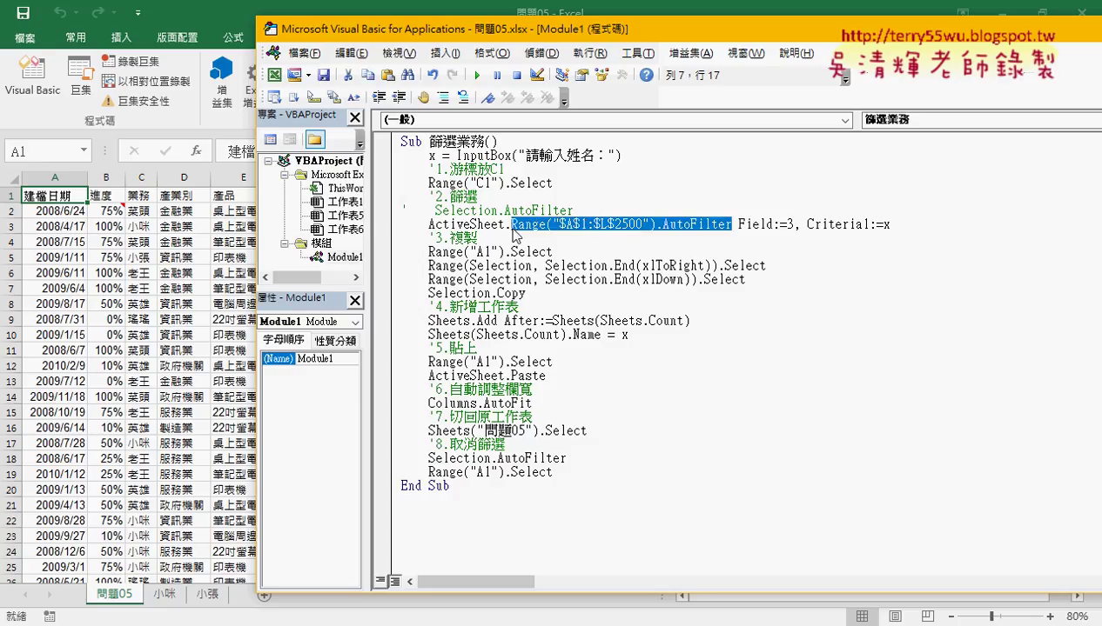
pyautogui.doubleClick(631, 225)
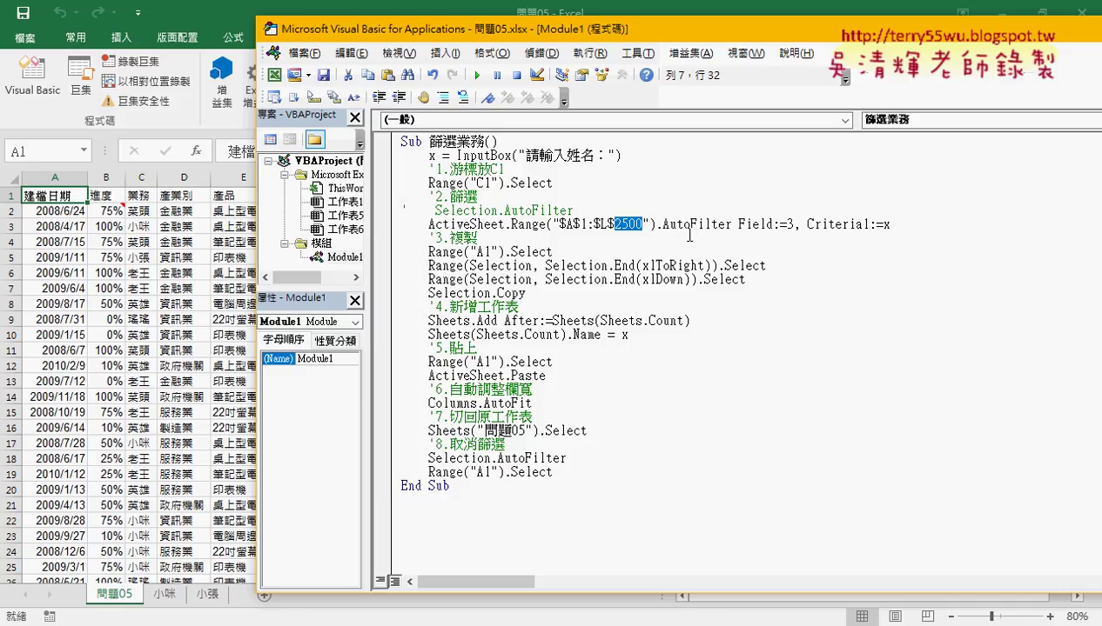
# Replace the fixed row 2500 with & Range("A2").End(xlDown).Row in the AutoFilter range
pyautogui.press('BackSpace')
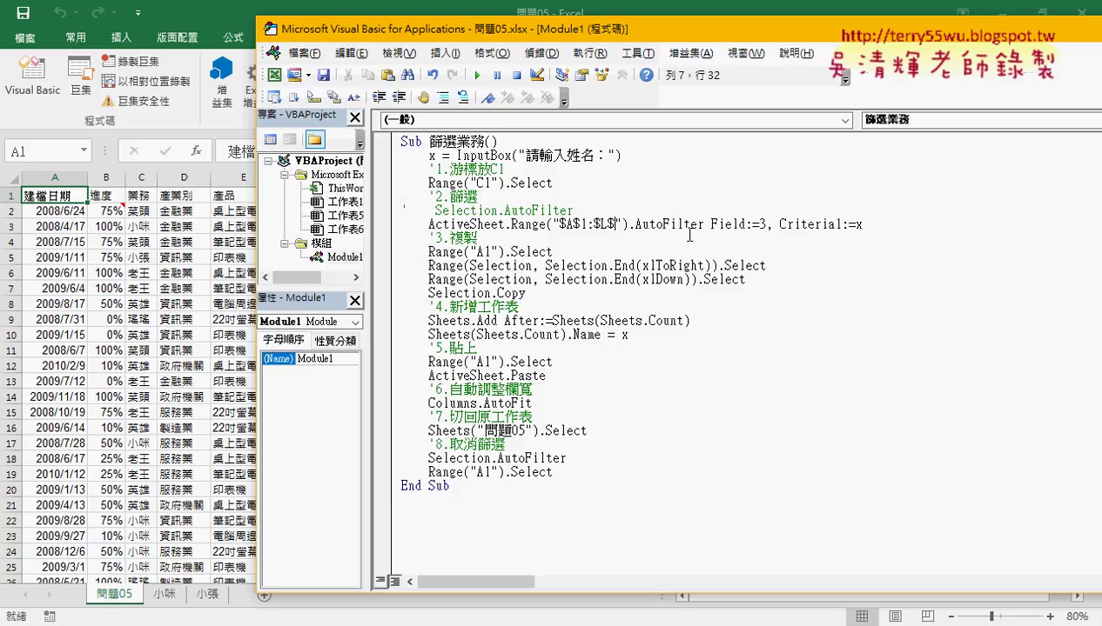
pyautogui.press('Right')
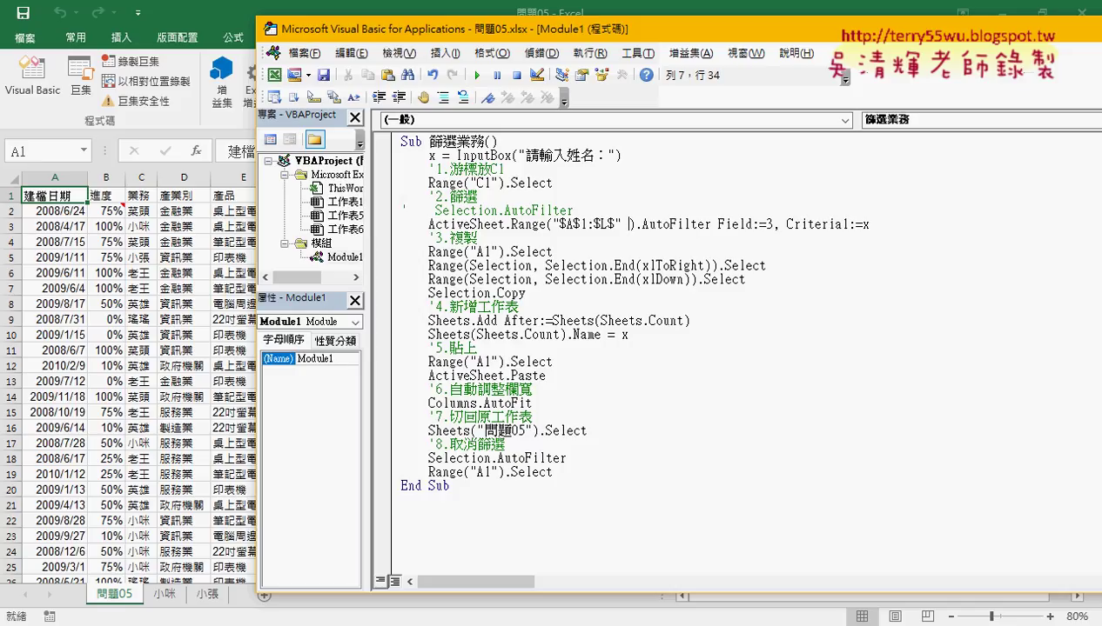
pyautogui.write('&')
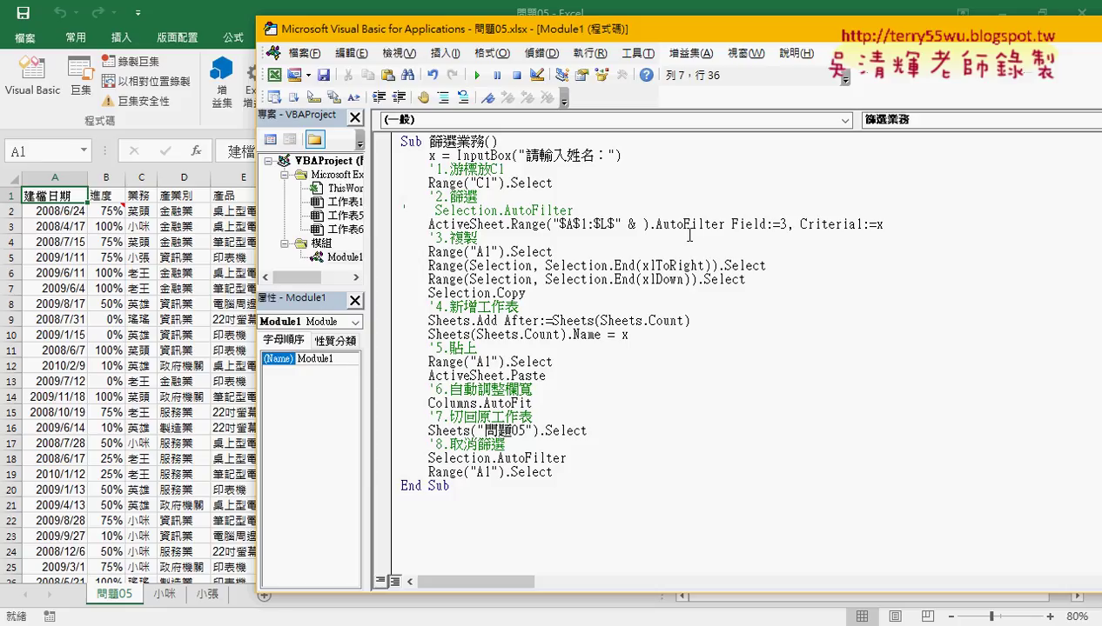
pyautogui.write(' k')
pyautogui.press('BackSpace')
pyautogui.write('ran')
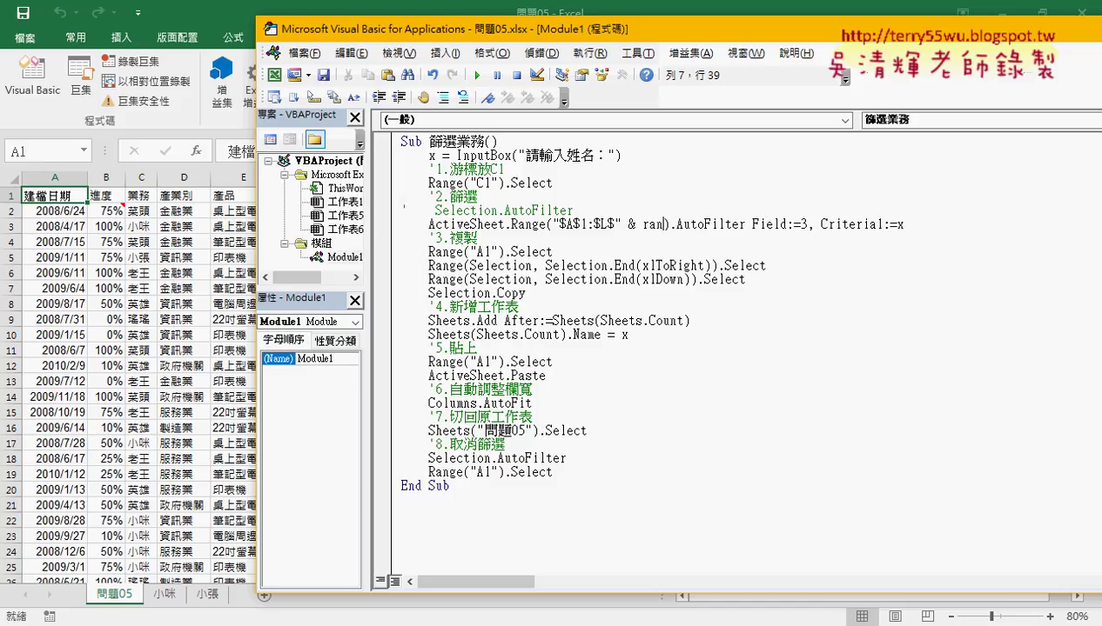
pyautogui.write('ge(')
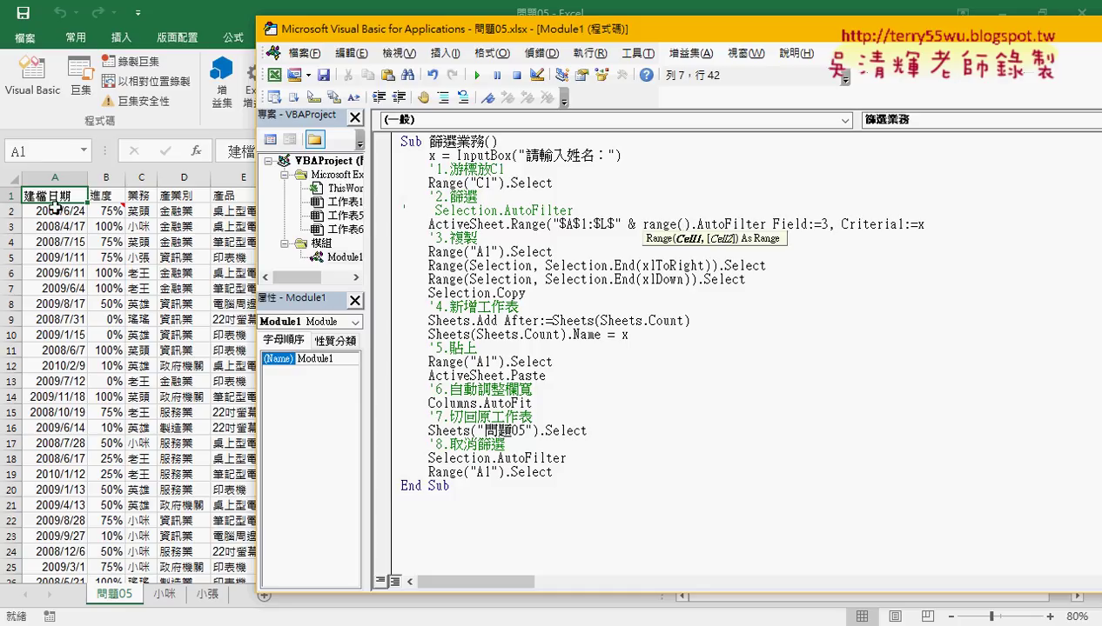
pyautogui.write('"')
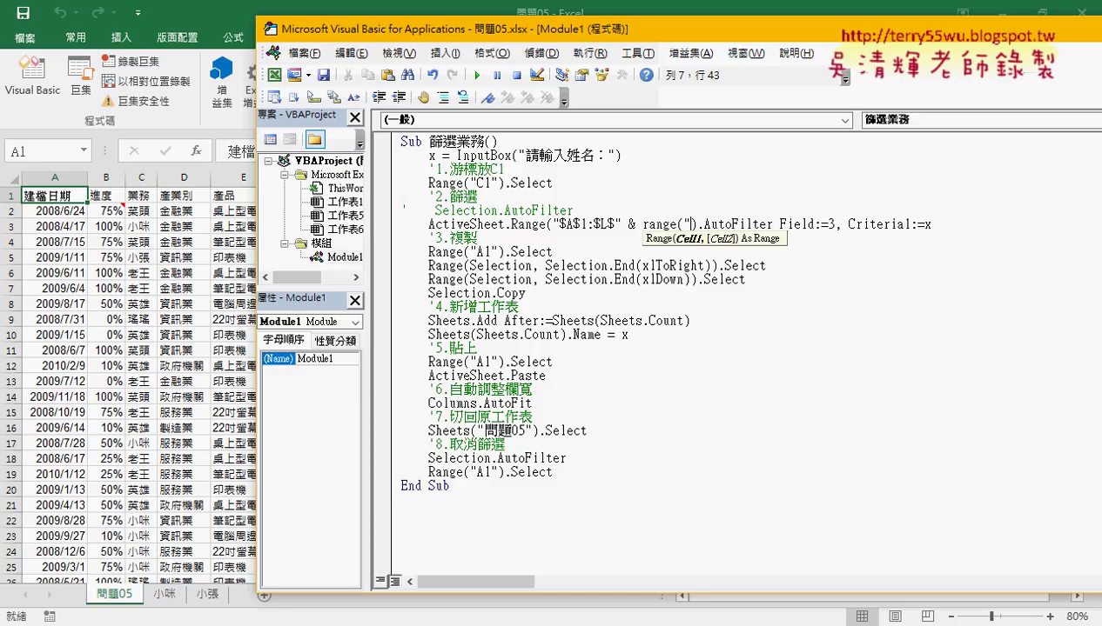
pyautogui.write('A2"')
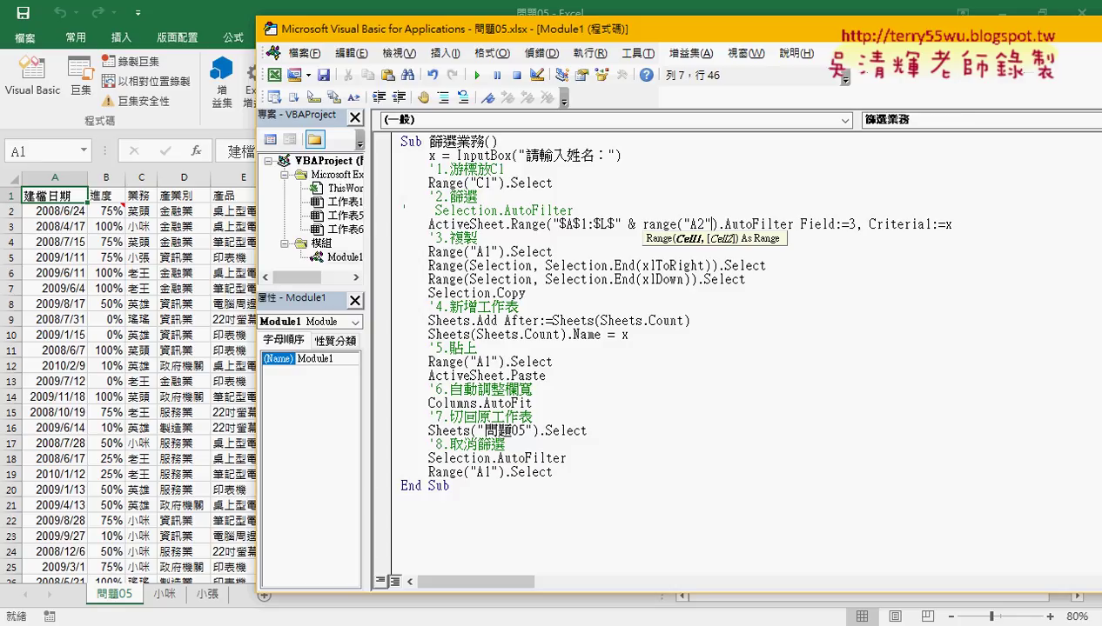
pyautogui.write(').')
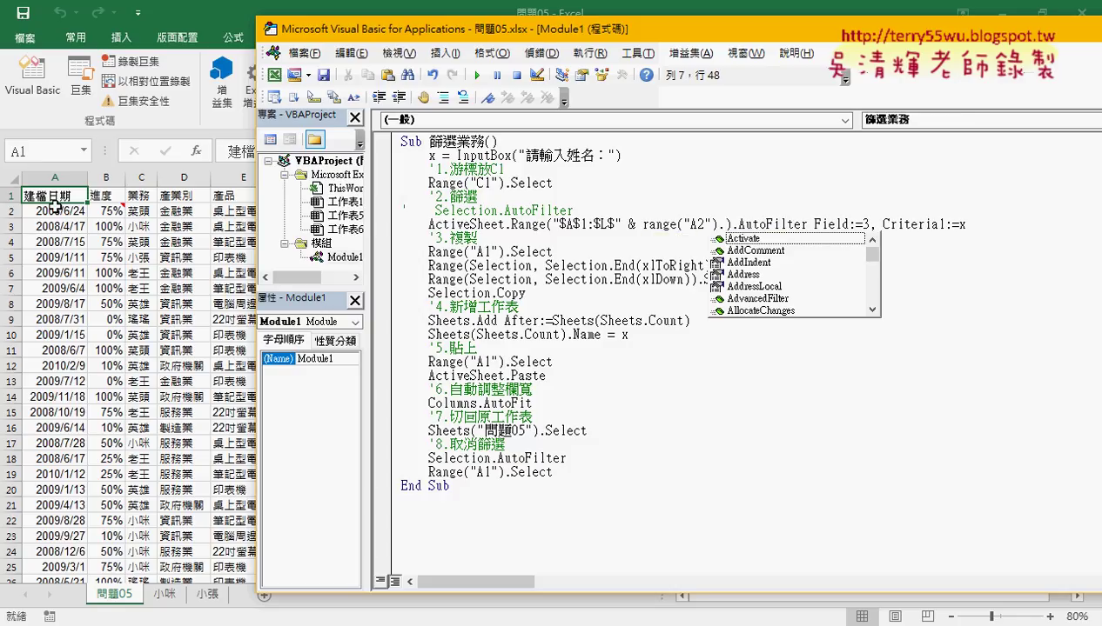
pyautogui.write('End ')
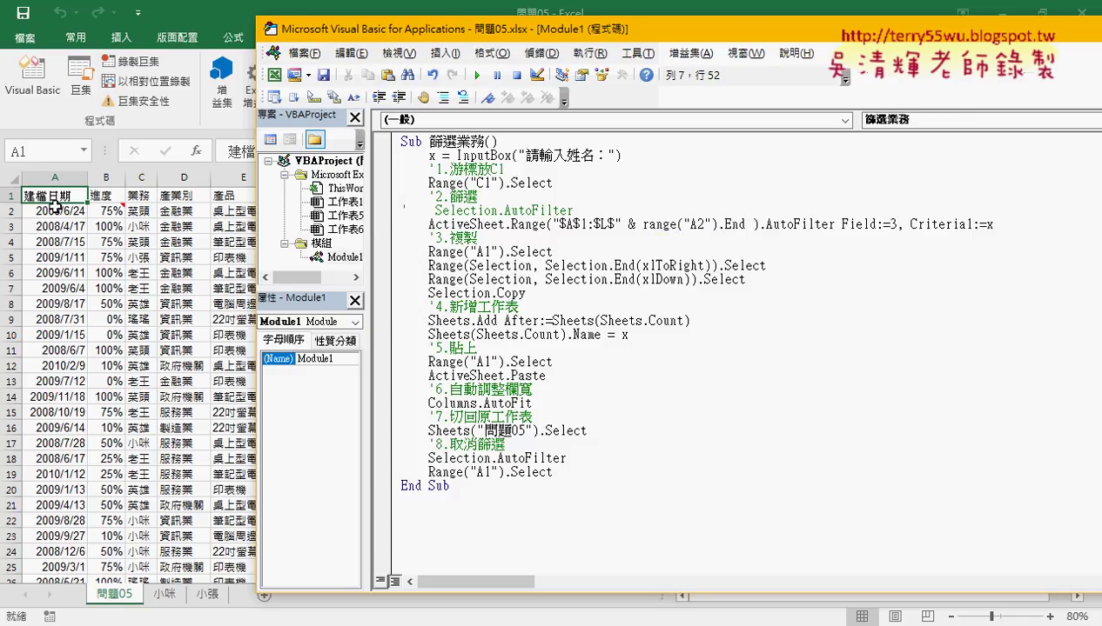
pyautogui.write('(')
pyautogui.press('space')
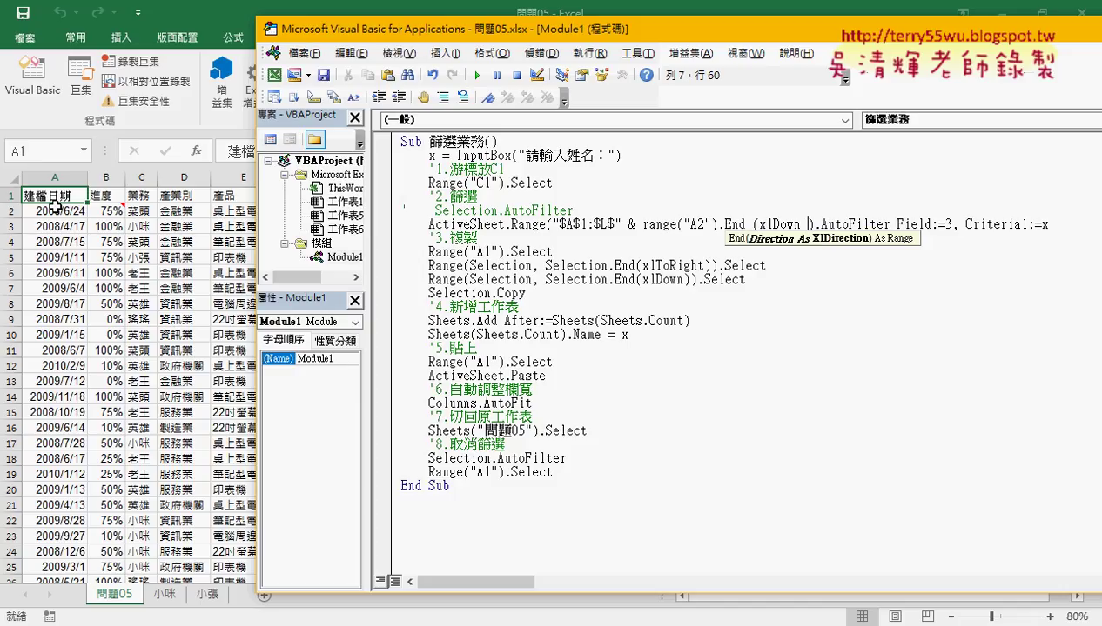
pyautogui.write(').')
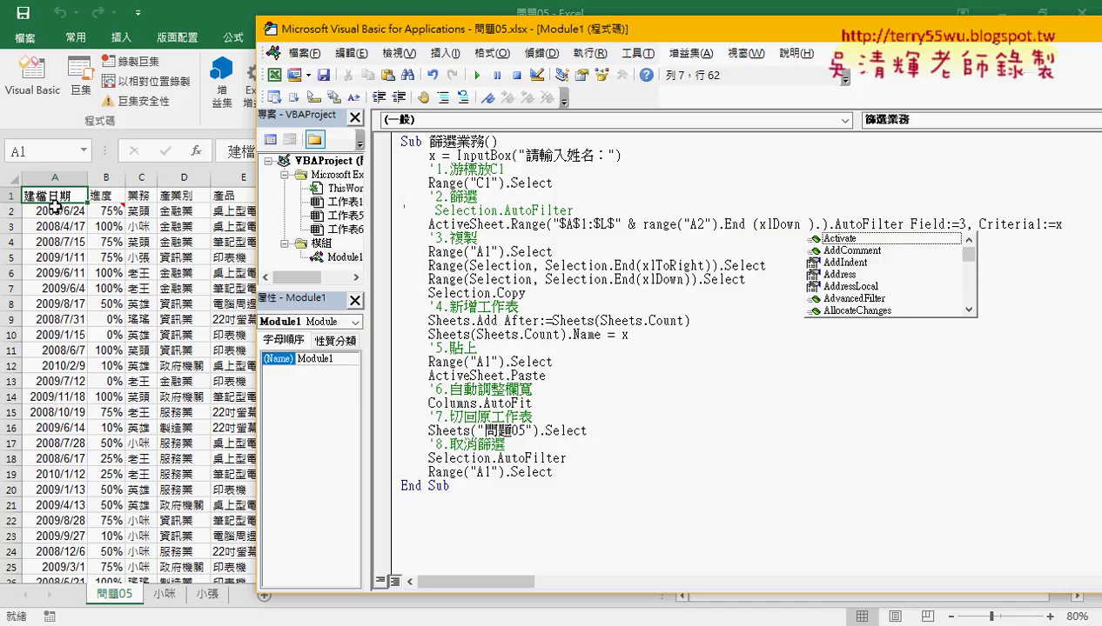
pyautogui.write('row')
# Commit the AutoFilter line so it is reformatted, then highlight the & in its range
pyautogui.press('Tab')
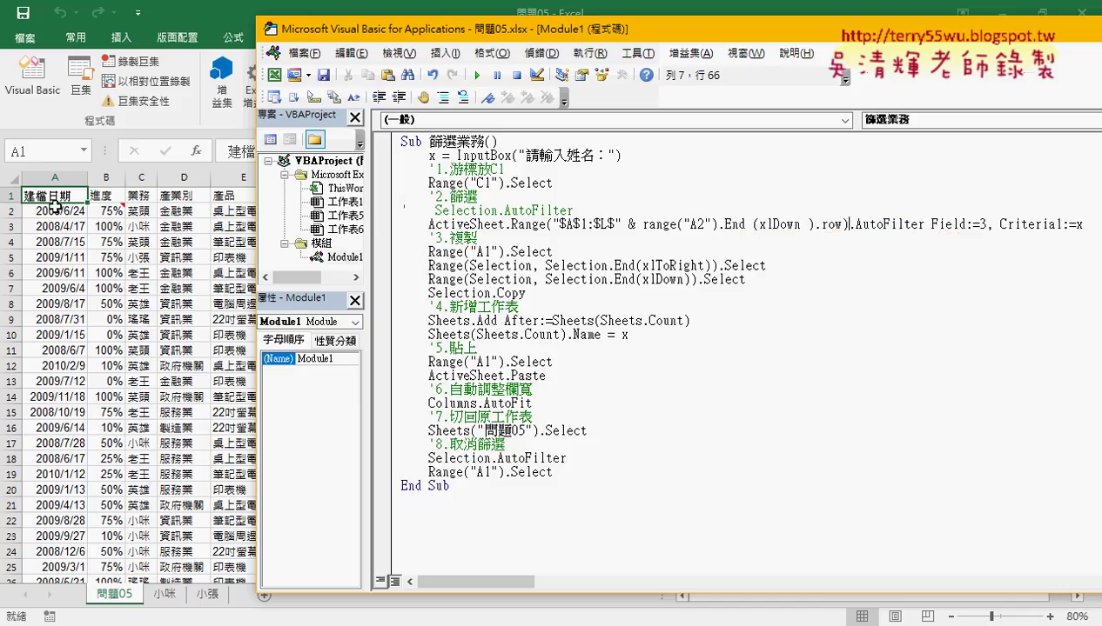
pyautogui.press('Down')
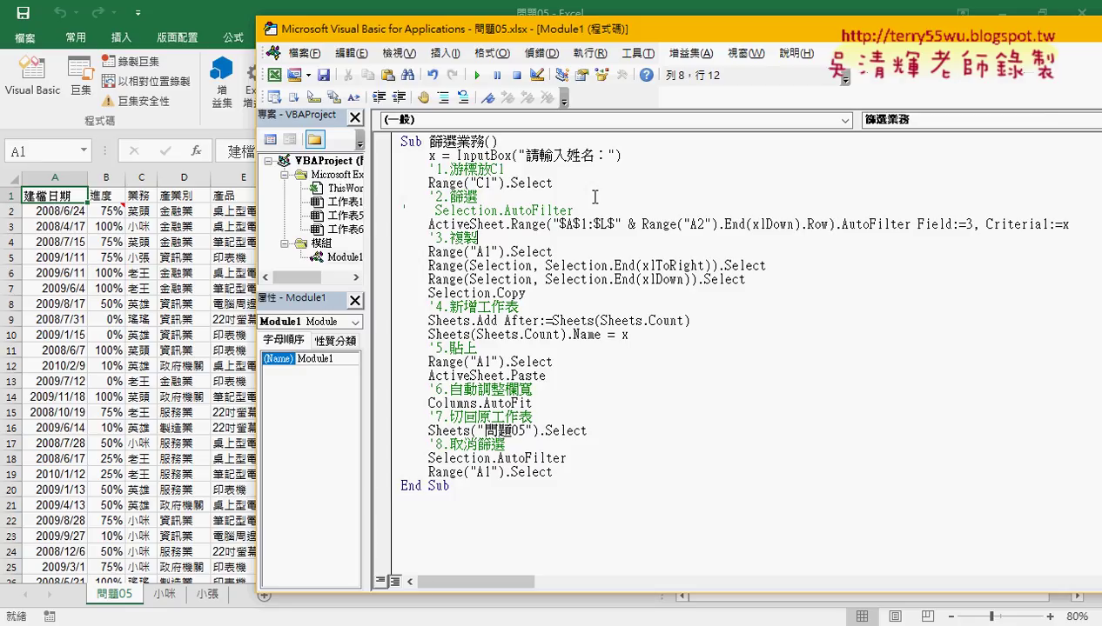
pyautogui.click(623, 223)
pyautogui.moveTo(623, 223); pyautogui.dragTo(641, 223)
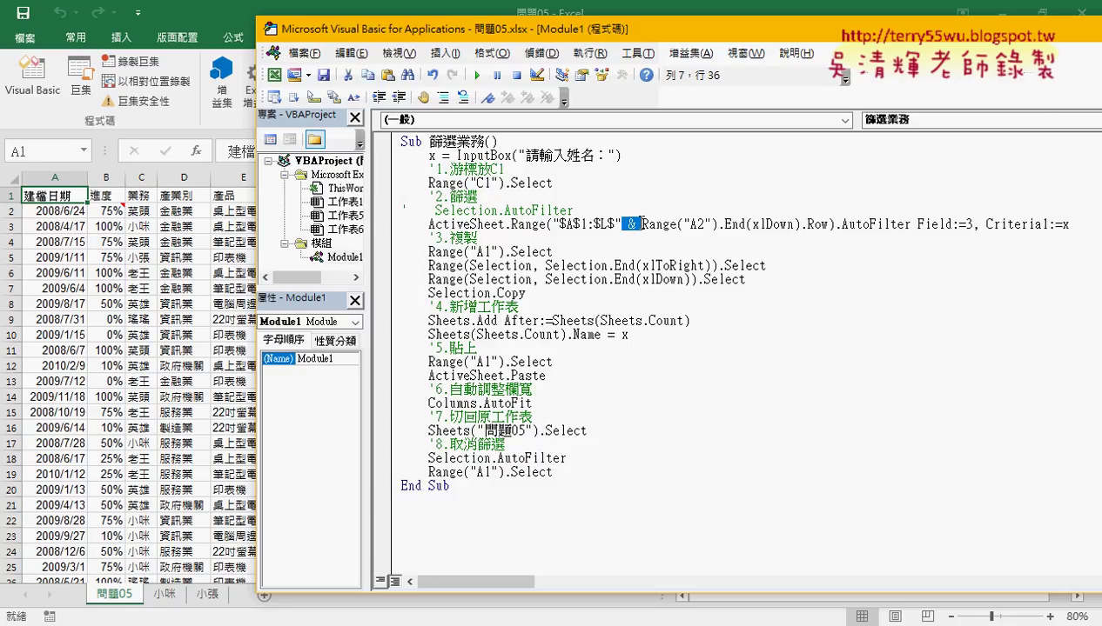
pyautogui.moveTo(827, 223); pyautogui.dragTo(562, 223)
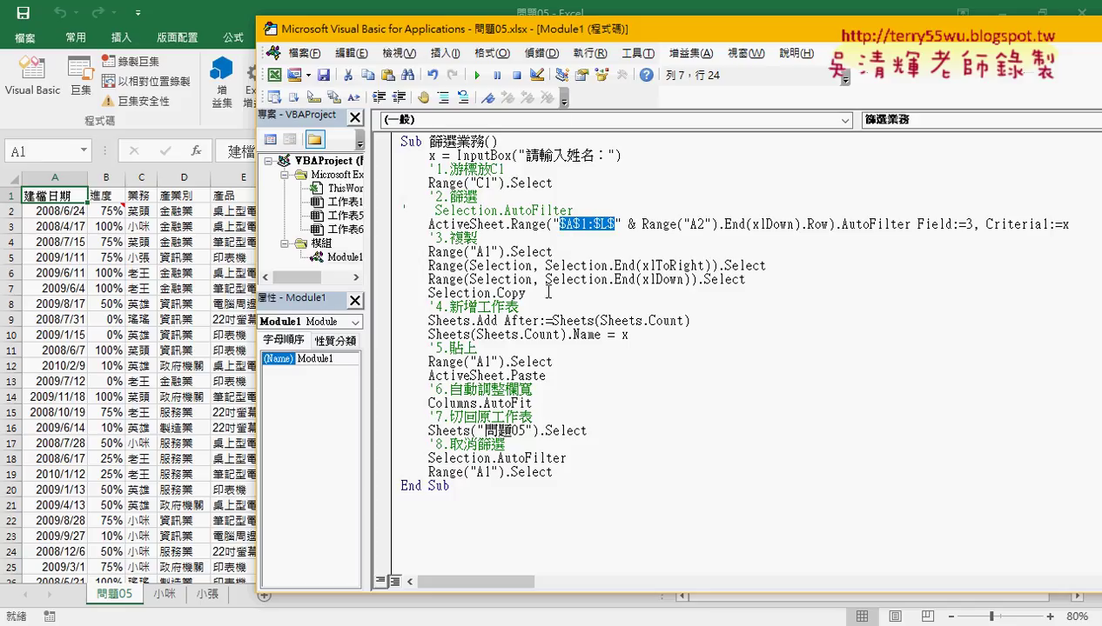
pyautogui.moveTo(547, 292)
pyautogui.mouseDown()
pyautogui.moveTo(405, 276)
pyautogui.moveTo(391, 255)
pyautogui.mouseUp()
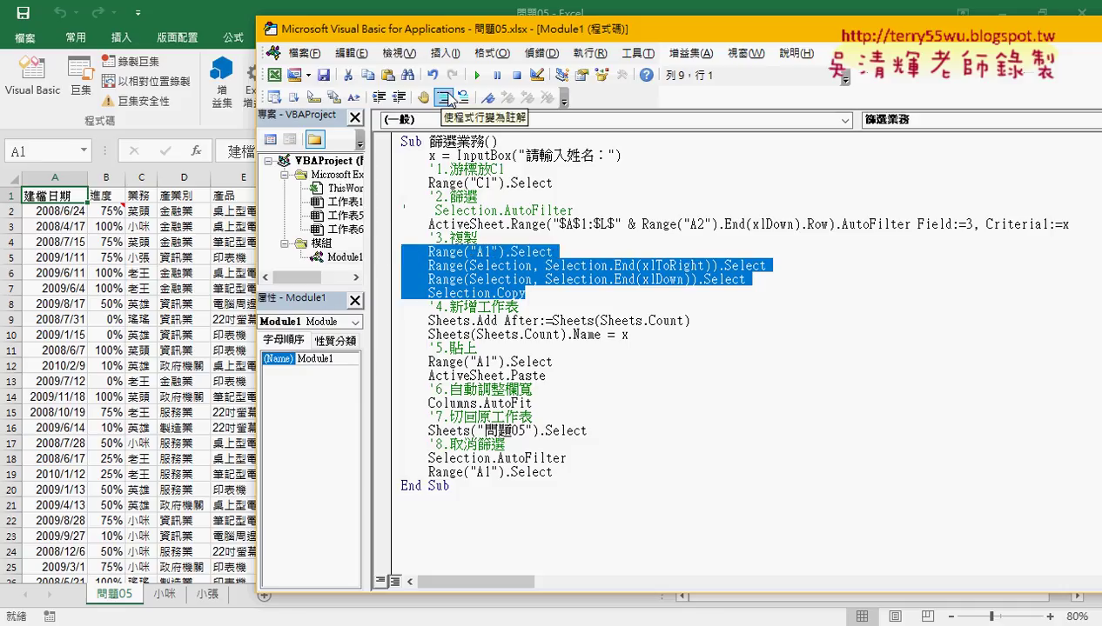
# Comment out the four old copy lines and add an indented blank line below Selection.Copy
pyautogui.click(444, 98)
pyautogui.click(538, 294)
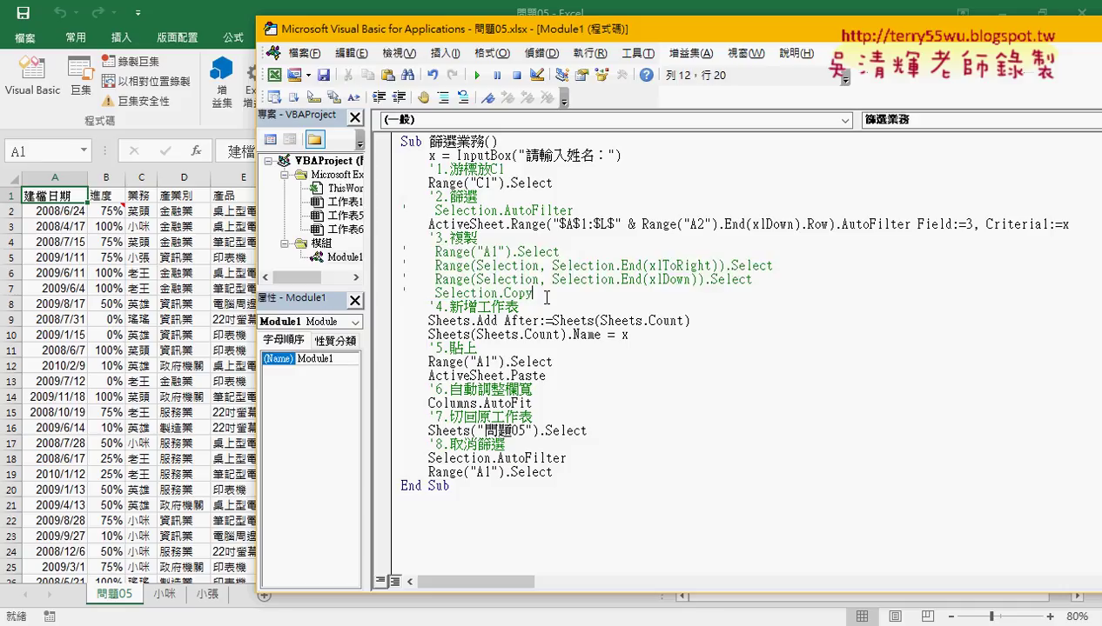
pyautogui.press('Return')
pyautogui.press('Tab')
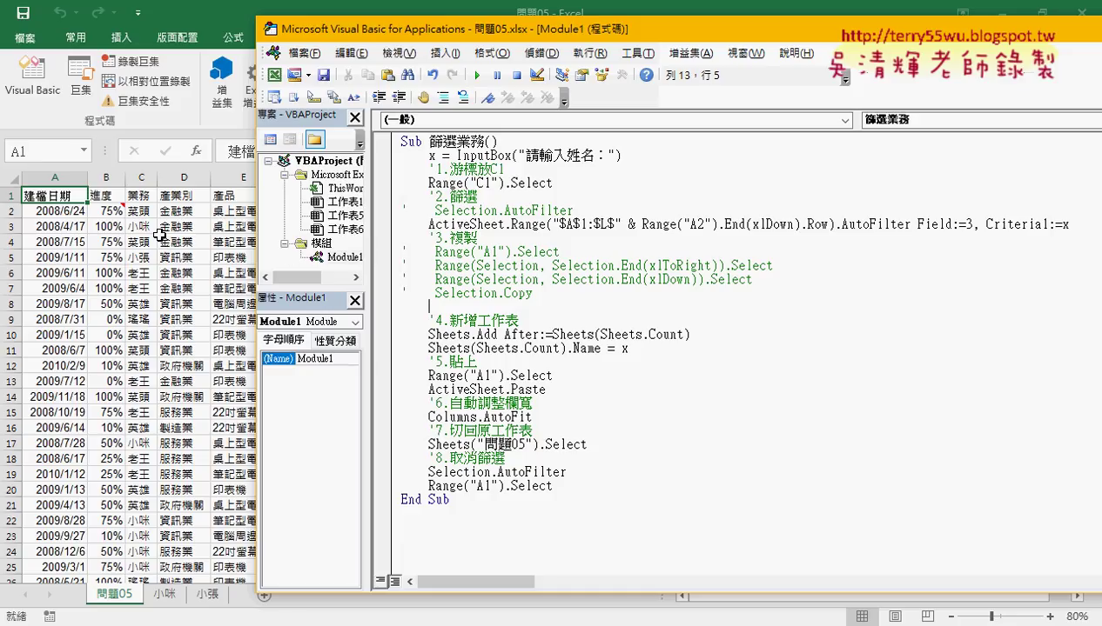
# Enter Range("A1").CurrentRegion.Copy, then highlight the old lines and the new line to compare
pyautogui.write('ran')
pyautogui.write('ge(')
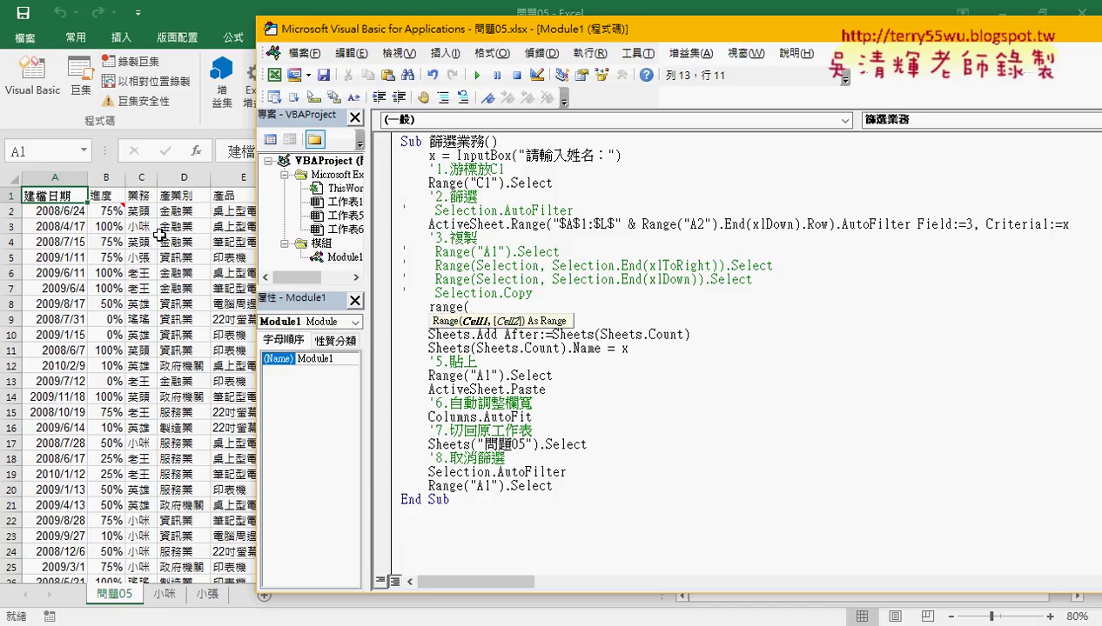
pyautogui.write('"A')
pyautogui.write('1')
pyautogui.write('")')
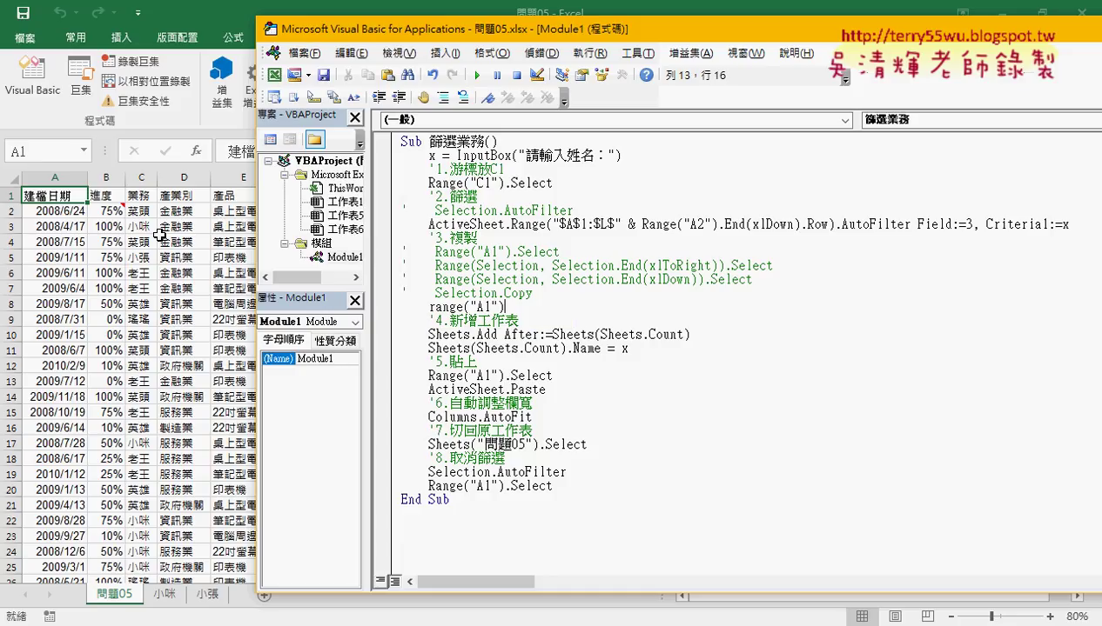
pyautogui.write('.')
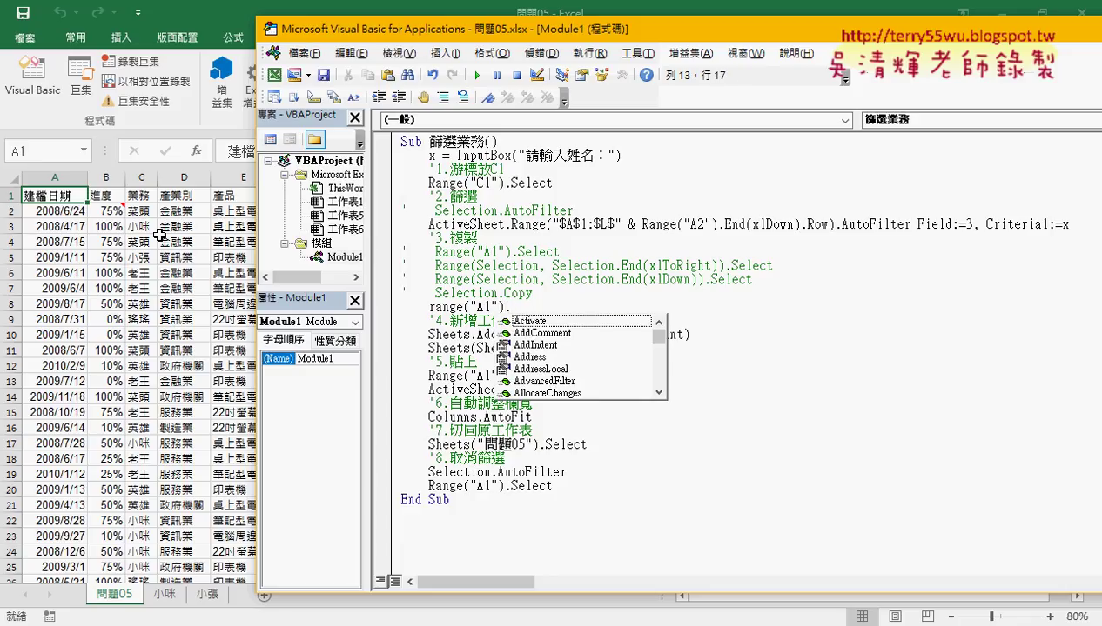
pyautogui.write('cu')
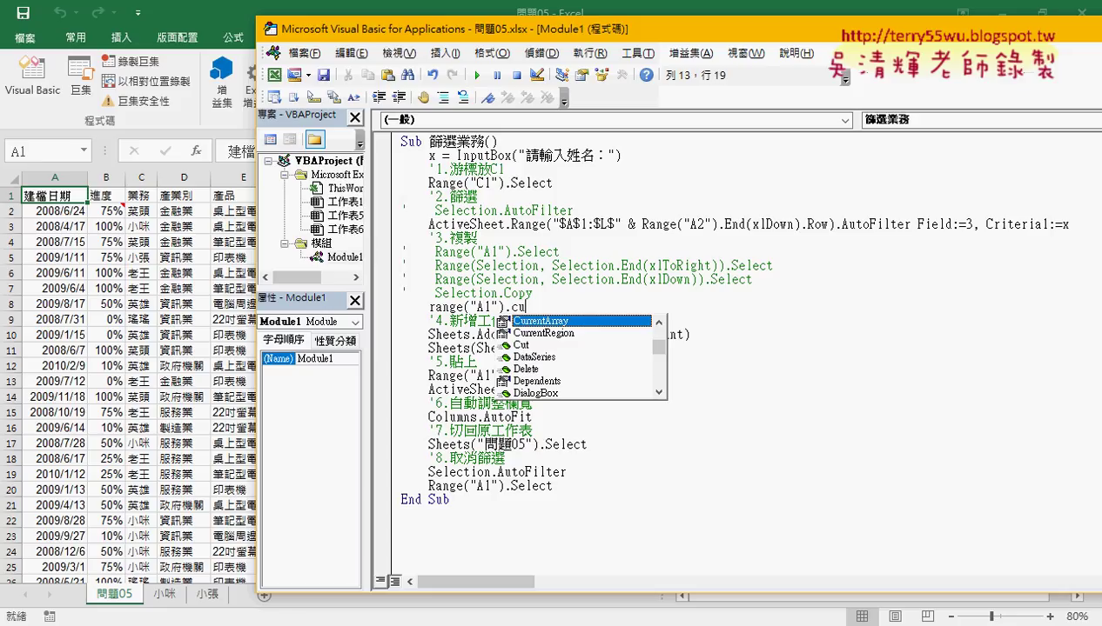
pyautogui.press('Down')
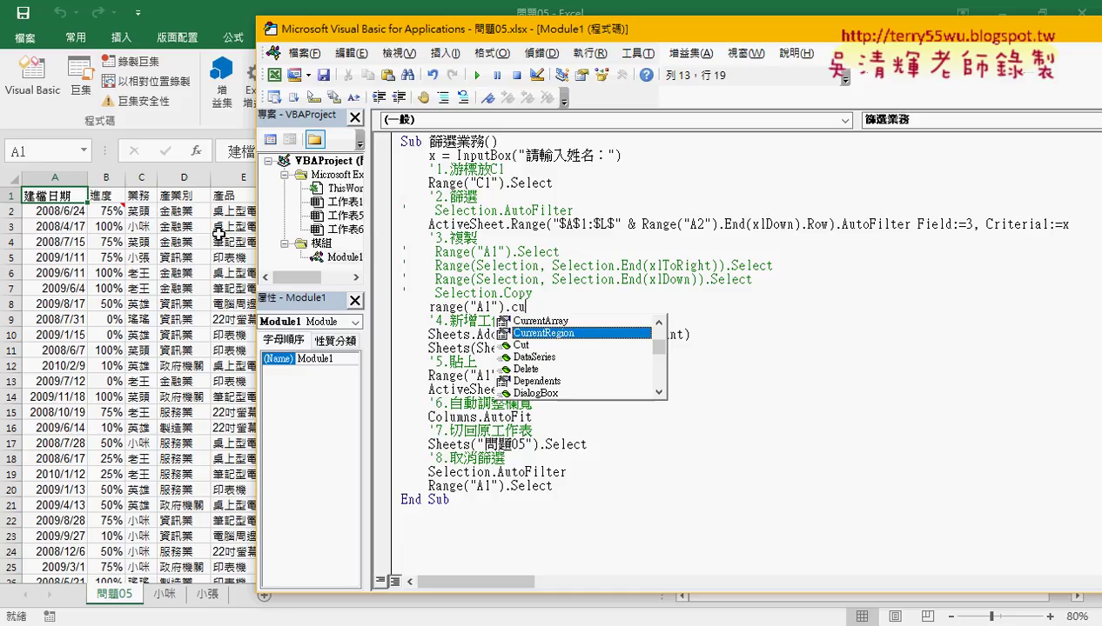
pyautogui.doubleClick(572, 334)
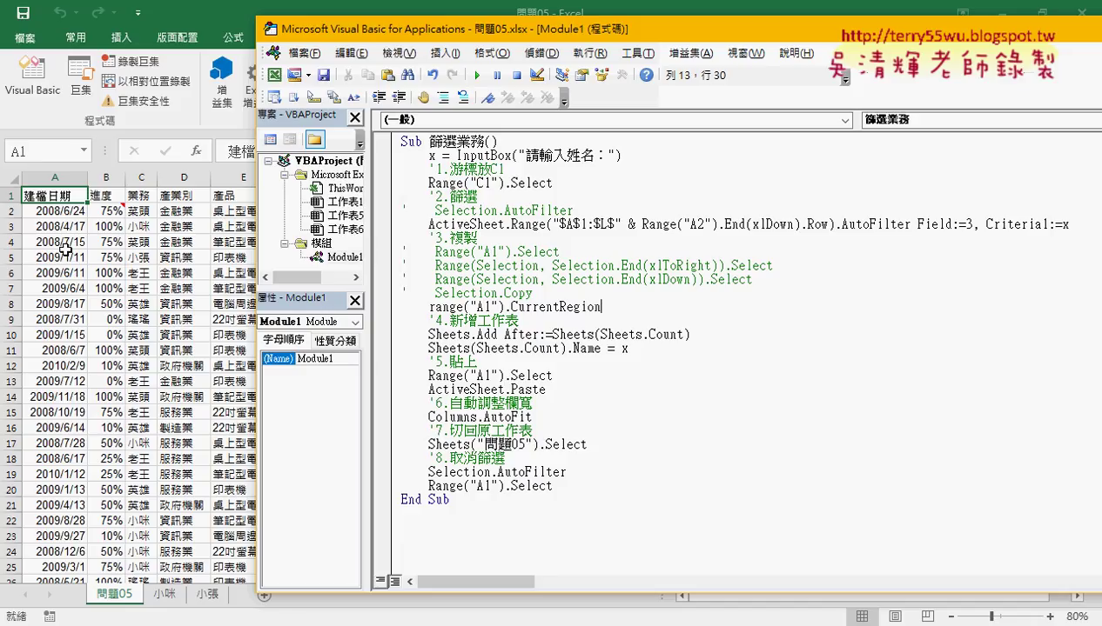
pyautogui.write('.co')
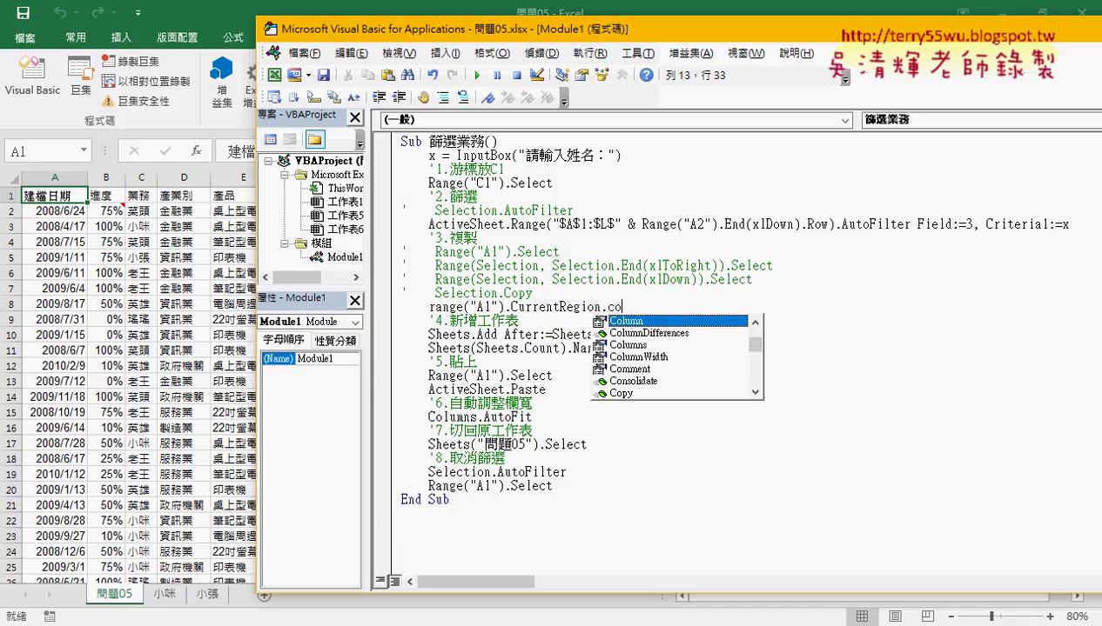
pyautogui.write('py')
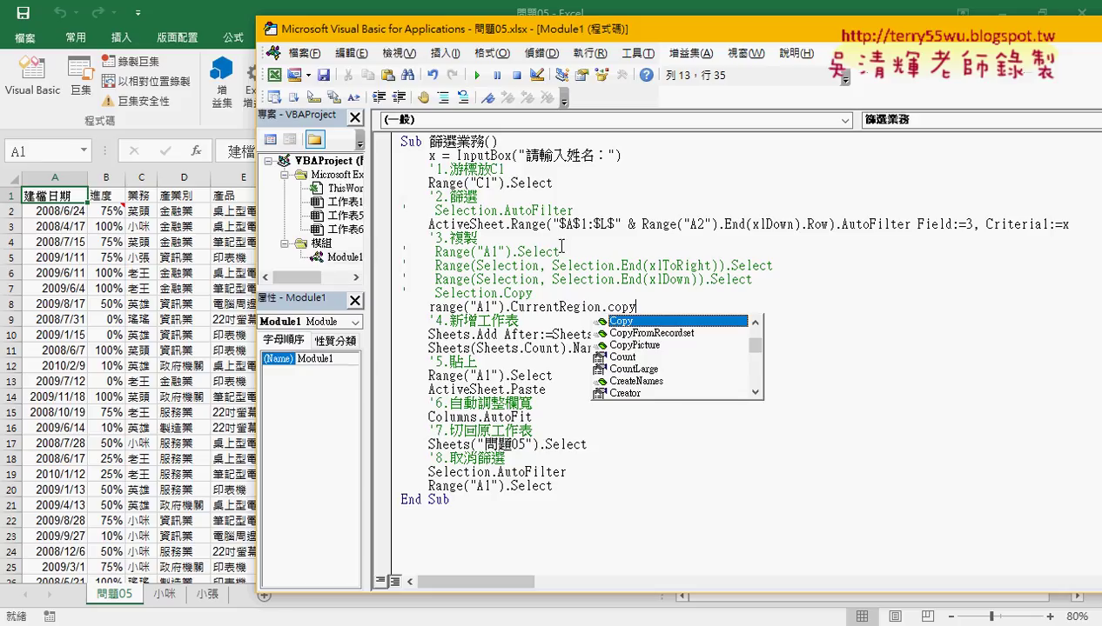
pyautogui.click(555, 249)
pyautogui.moveTo(558, 294); pyautogui.dragTo(407, 251)
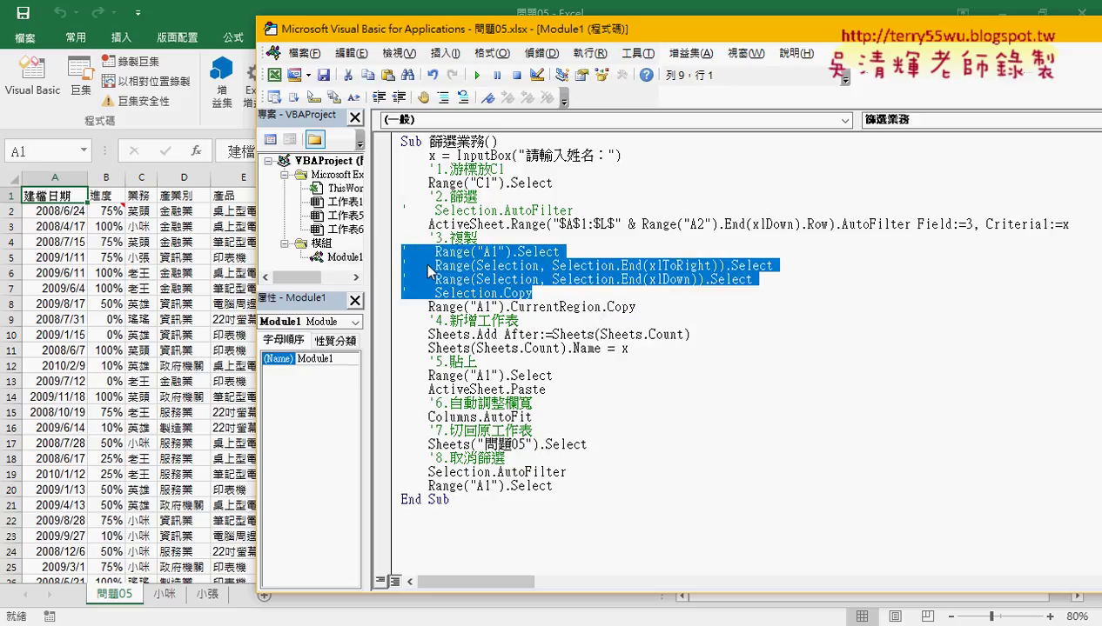
pyautogui.moveTo(637, 308); pyautogui.dragTo(428, 307)
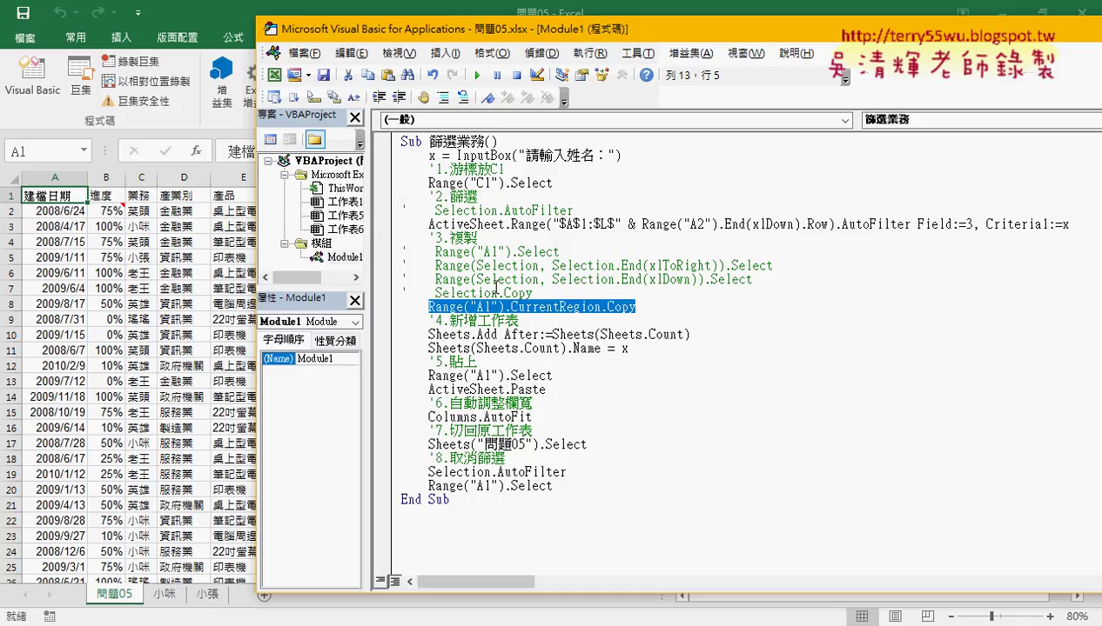
pyautogui.click(600, 348)
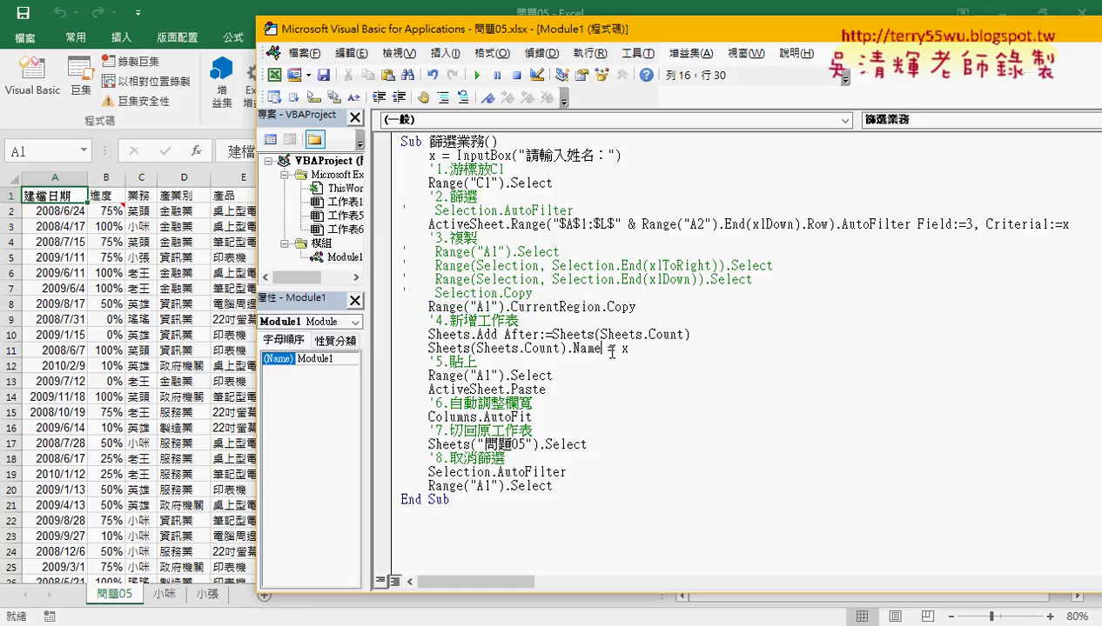
pyautogui.moveTo(630, 348); pyautogui.dragTo(402, 334)
pyautogui.moveTo(559, 376); pyautogui.dragTo(450, 376)
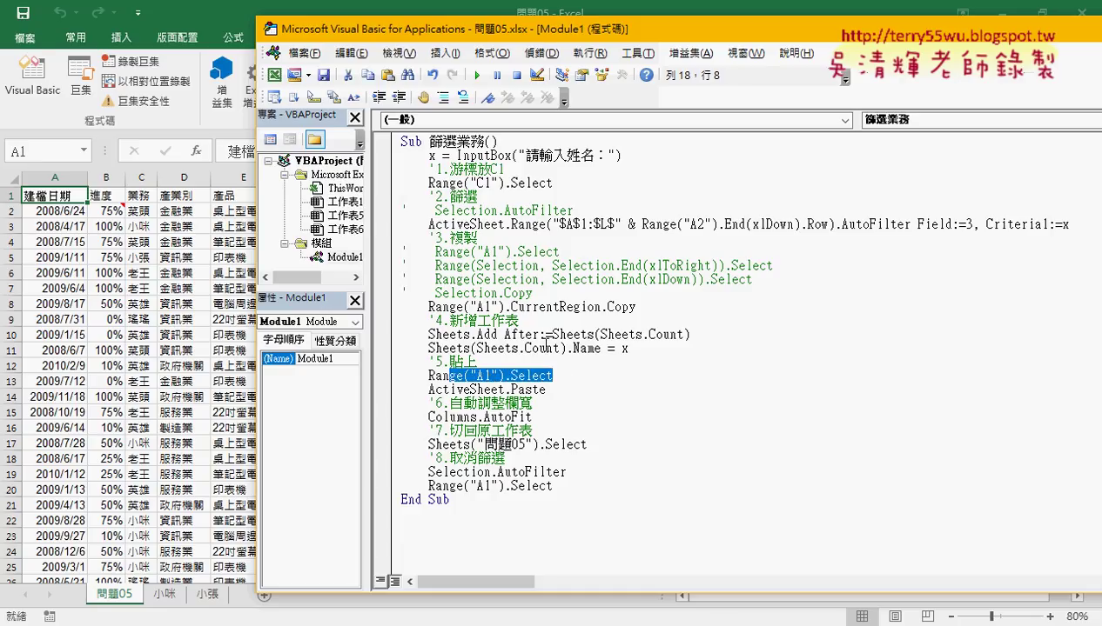
pyautogui.click(557, 347)
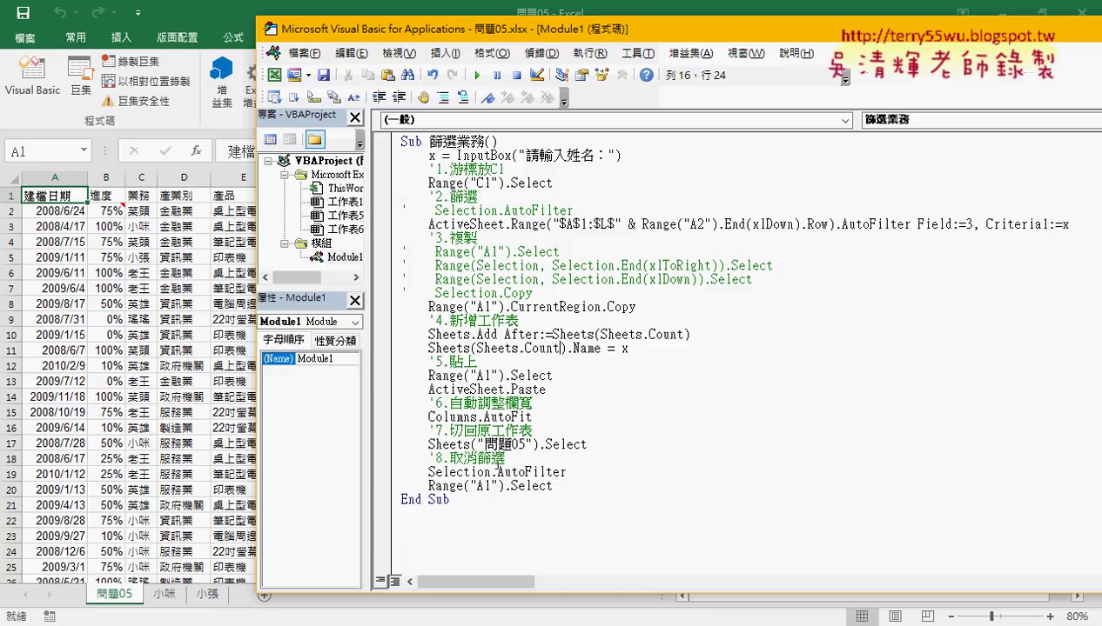
pyautogui.moveTo(532, 416); pyautogui.dragTo(428, 417)
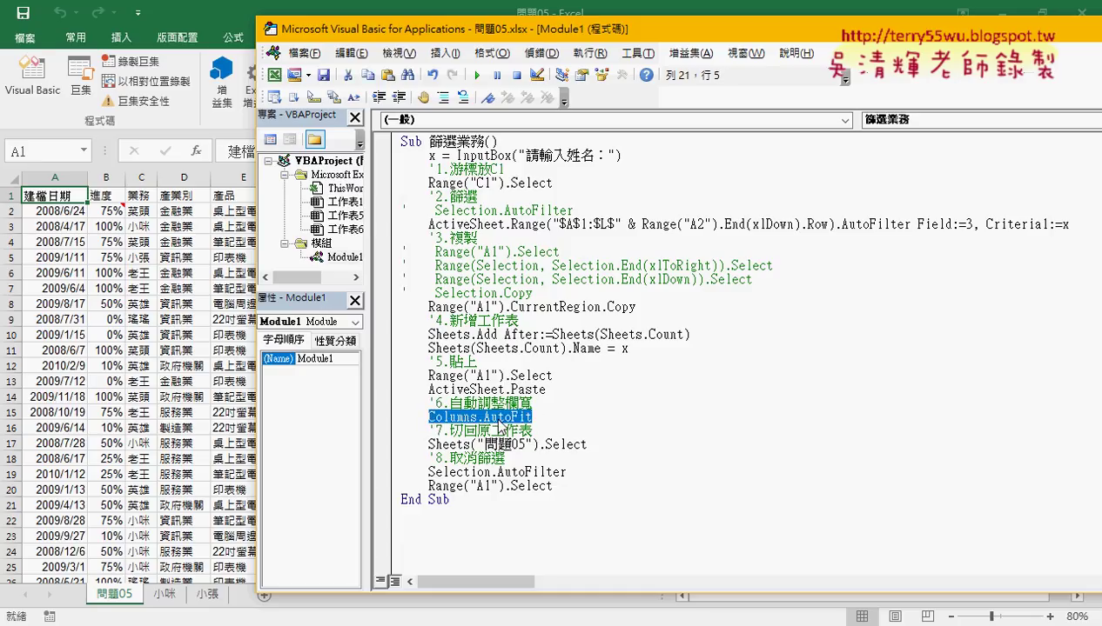
pyautogui.click(557, 388)
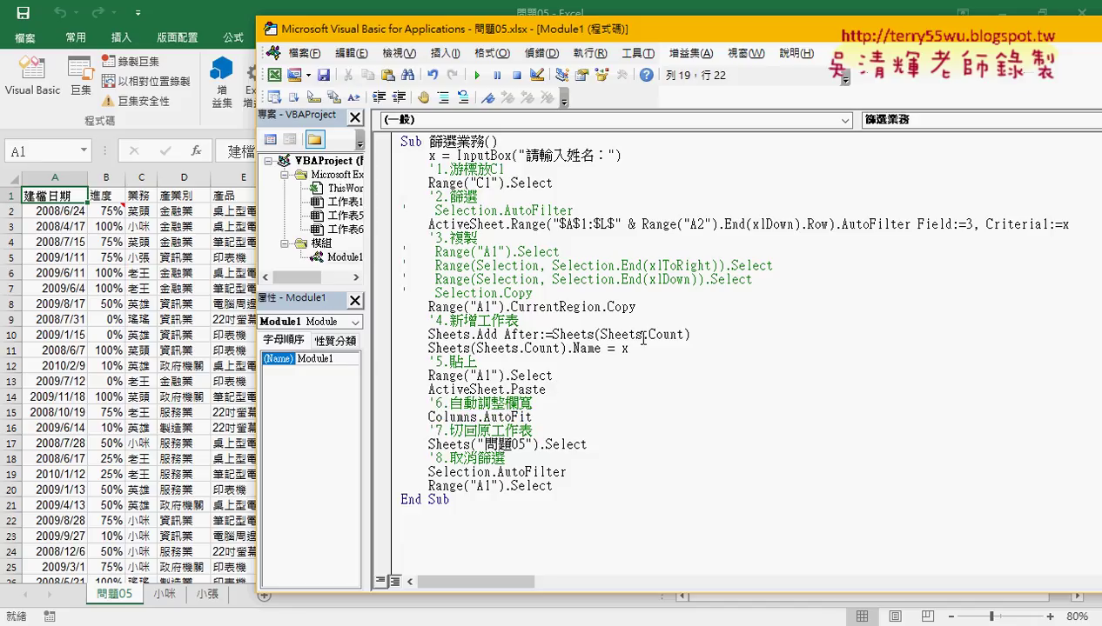
pyautogui.press('BackSpace')
pyautogui.moveTo(532, 293)
pyautogui.mouseDown()
pyautogui.moveTo(443, 285)
pyautogui.moveTo(383, 254)
pyautogui.mouseUp()
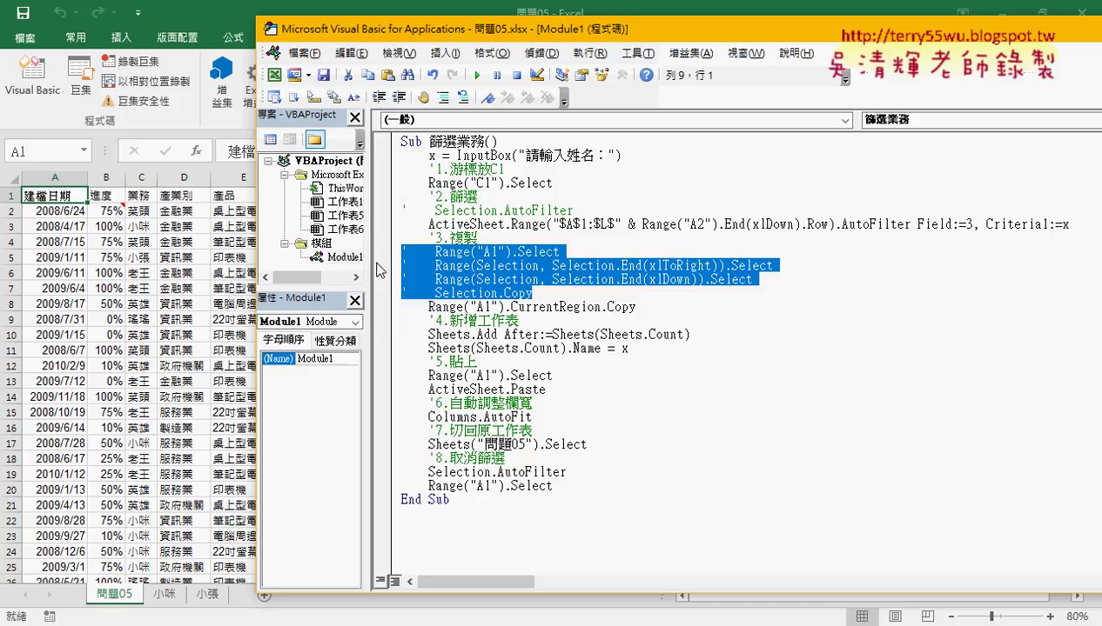
# Delete the four commented-out copy lines, leaving Range("A1").CurrentRegion.Copy
pyautogui.press('Delete')
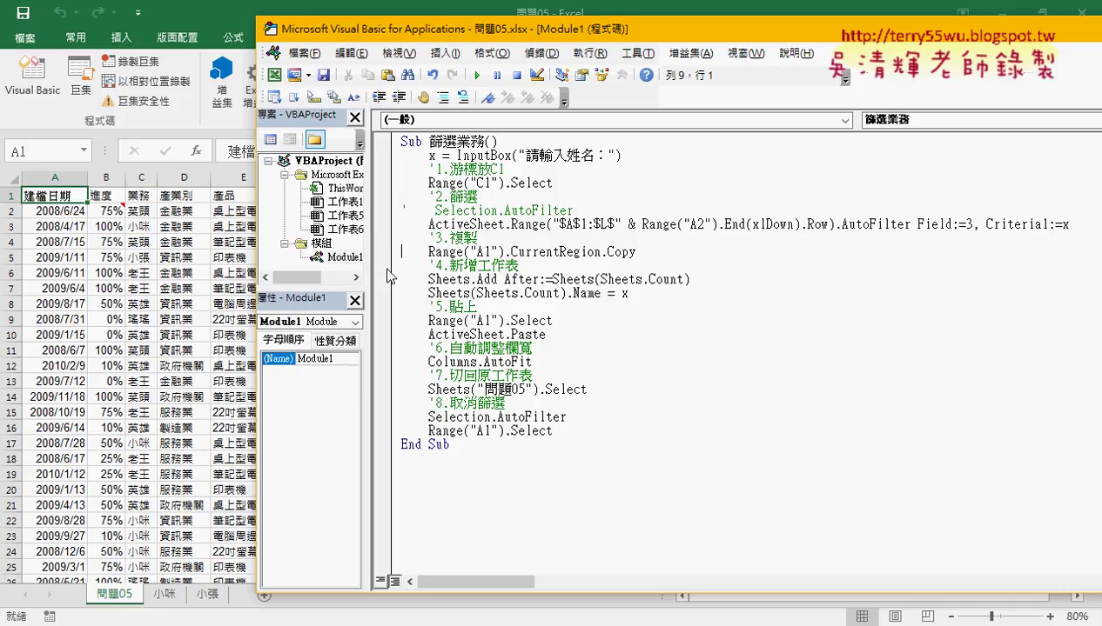
# Set a breakpoint on the CurrentRegion.Copy line and run 篩選業務 with a salesperson's name
pyautogui.click(387, 252)
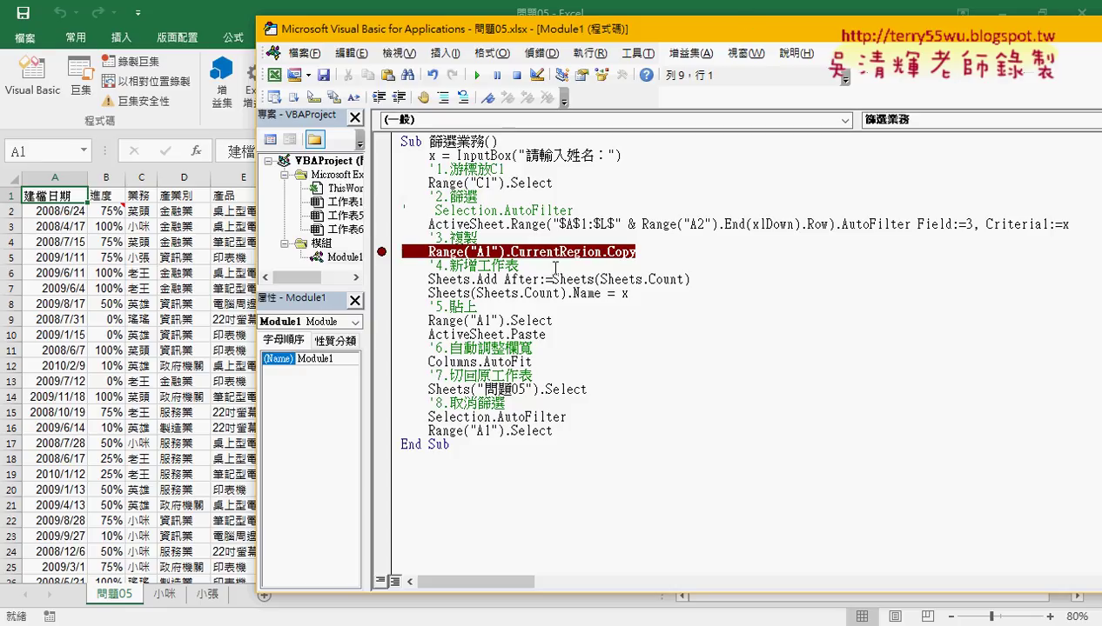
pyautogui.hotkey('alt', 'F11')
pyautogui.click(881, 226)
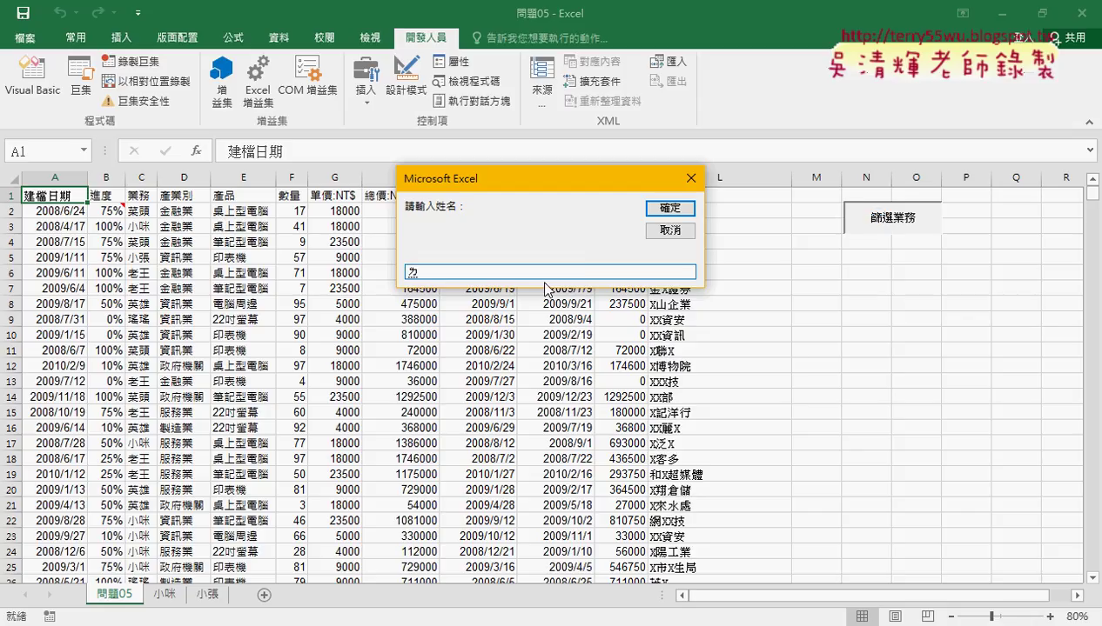
pyautogui.write('老')
pyautogui.write('王')
pyautogui.click(670, 209)
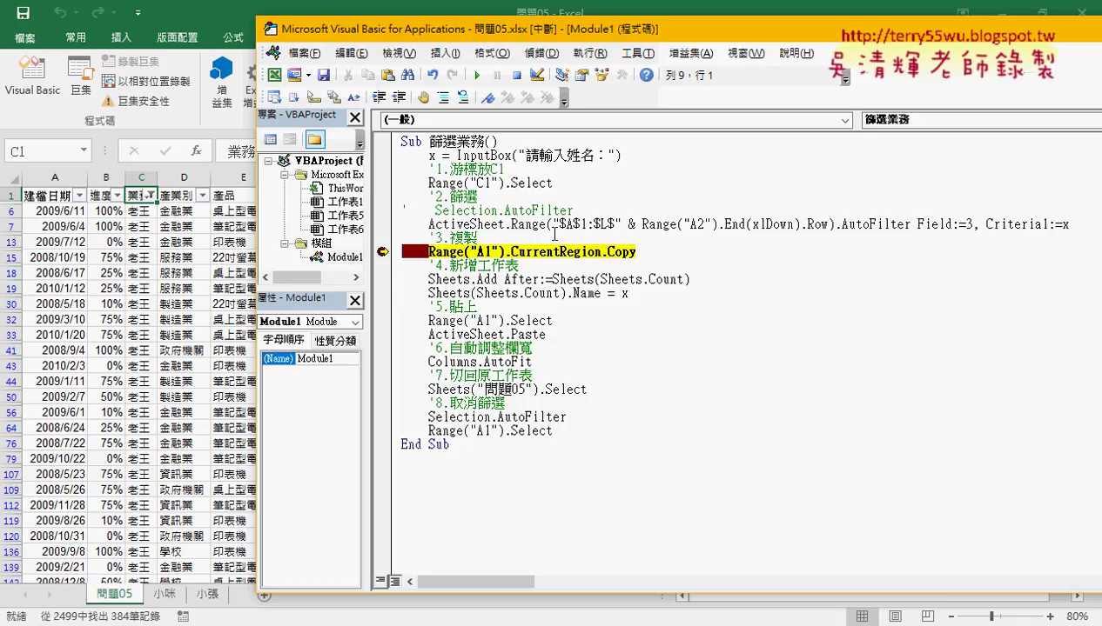
# Highlight CurrentRegion in the paused line, then step over it to copy the filtered data
pyautogui.moveTo(638, 30); pyautogui.dragTo(757, 26)
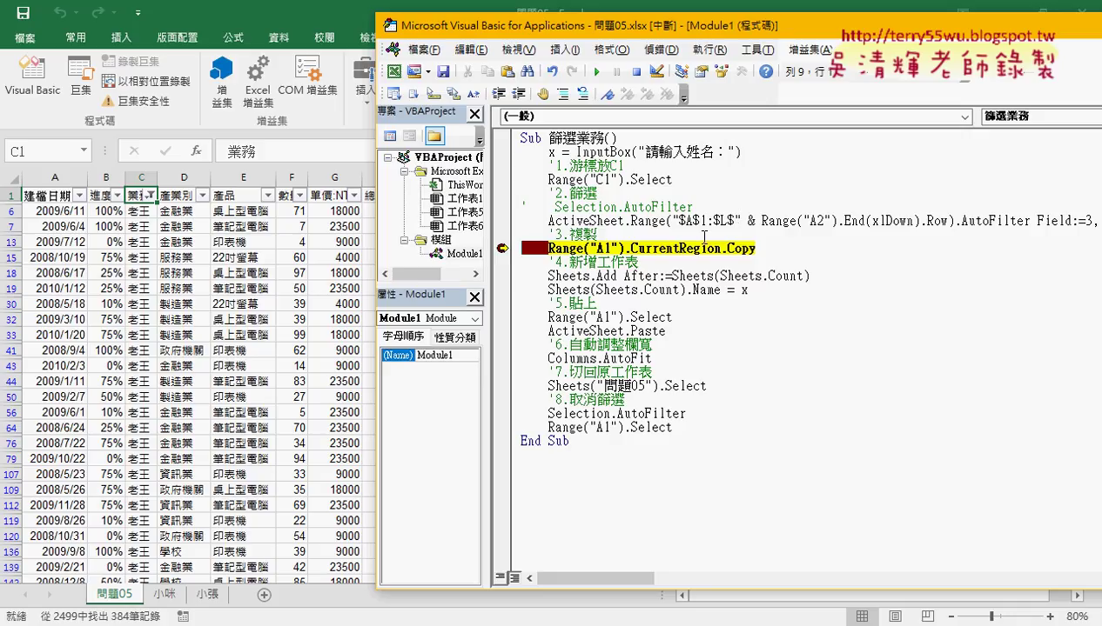
pyautogui.moveTo(631, 248); pyautogui.dragTo(719, 249)
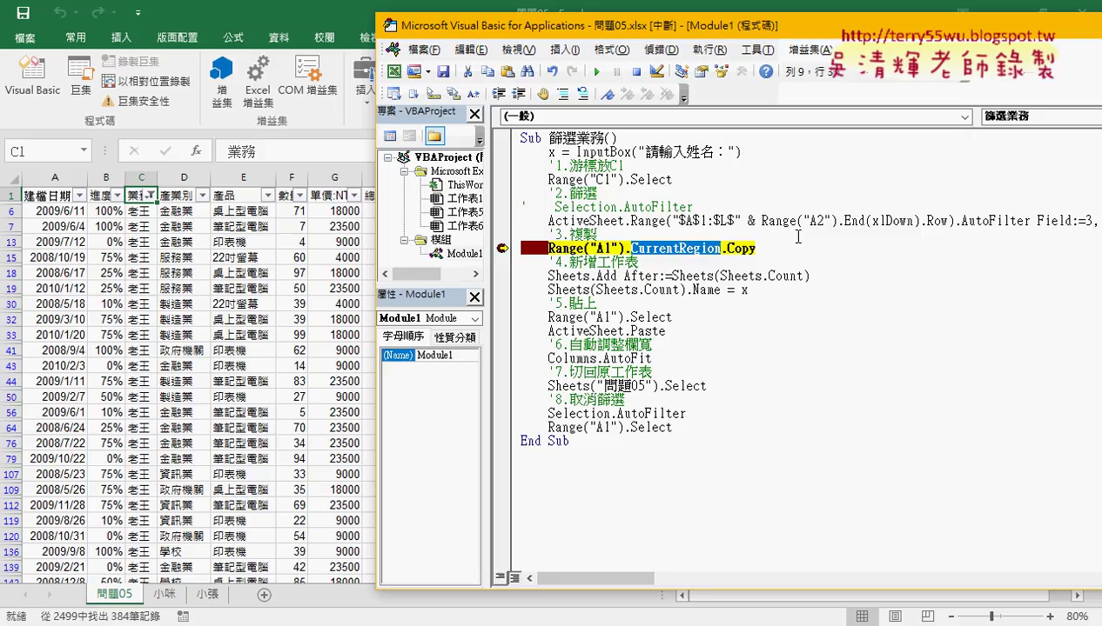
pyautogui.press('F8')
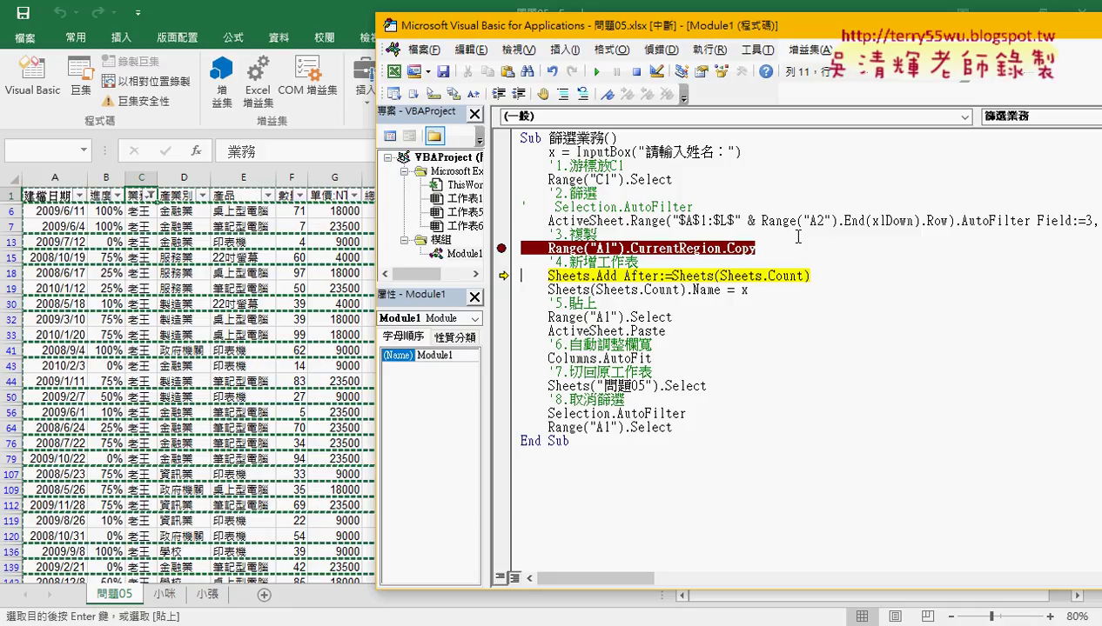
# Step through the rest of the macro: add and name the sheet, paste, auto-fit, unfilter 問題05
pyautogui.press('F8')
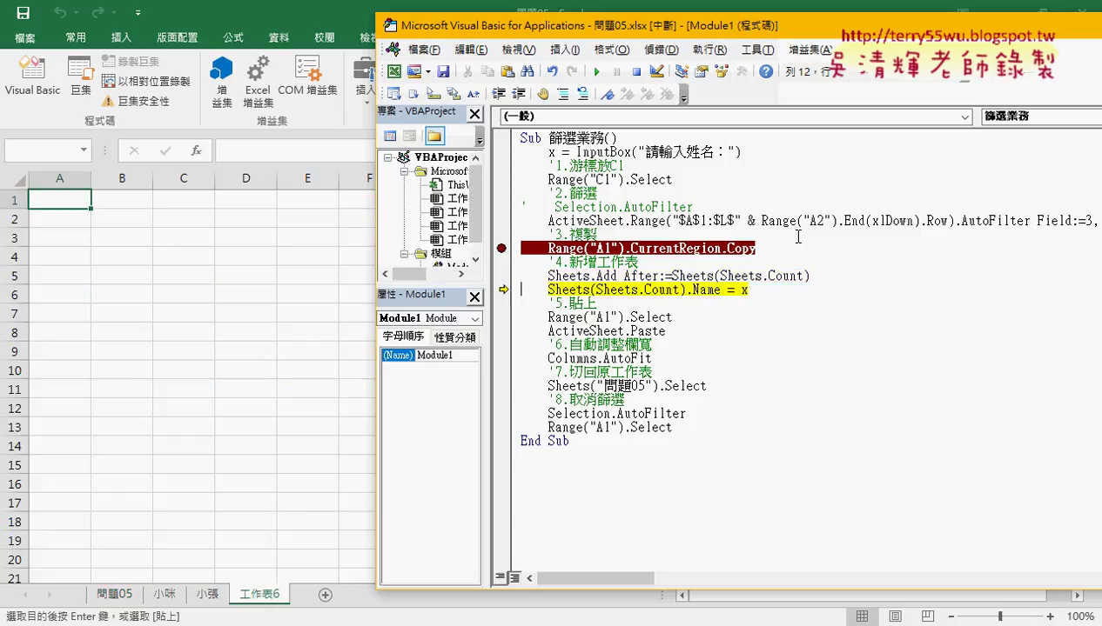
pyautogui.press('F8')
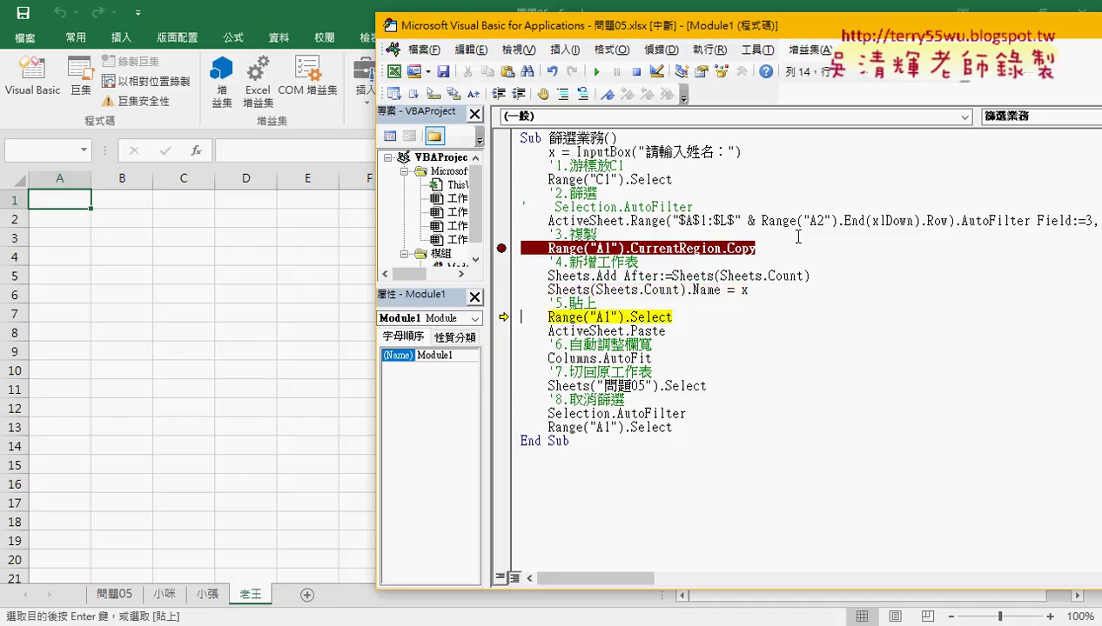
pyautogui.press('F8')
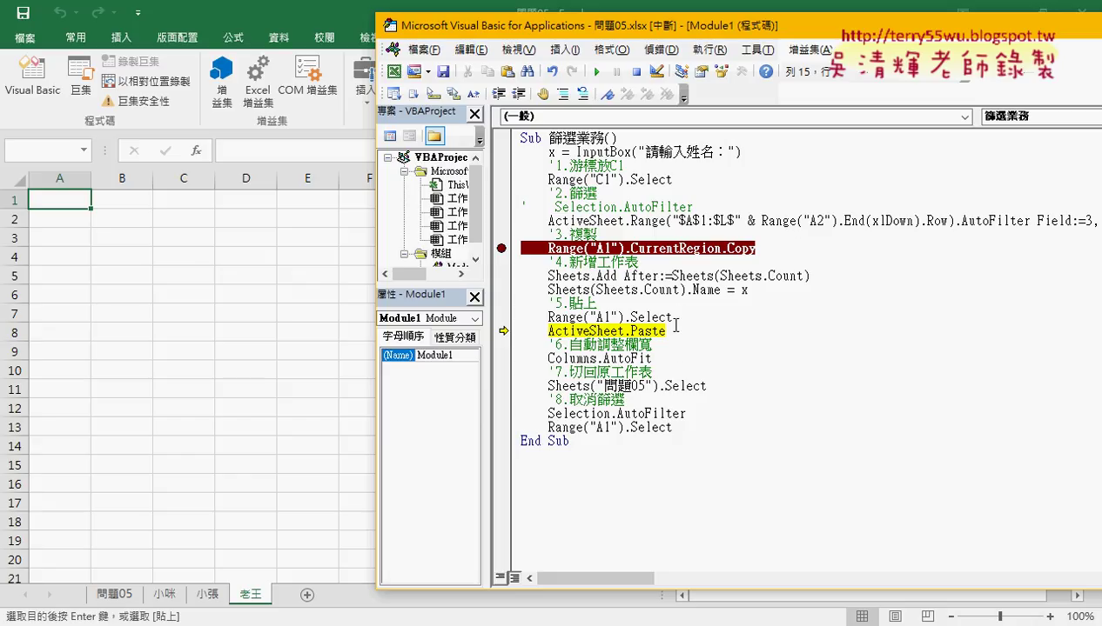
pyautogui.moveTo(672, 318); pyautogui.dragTo(542, 317)
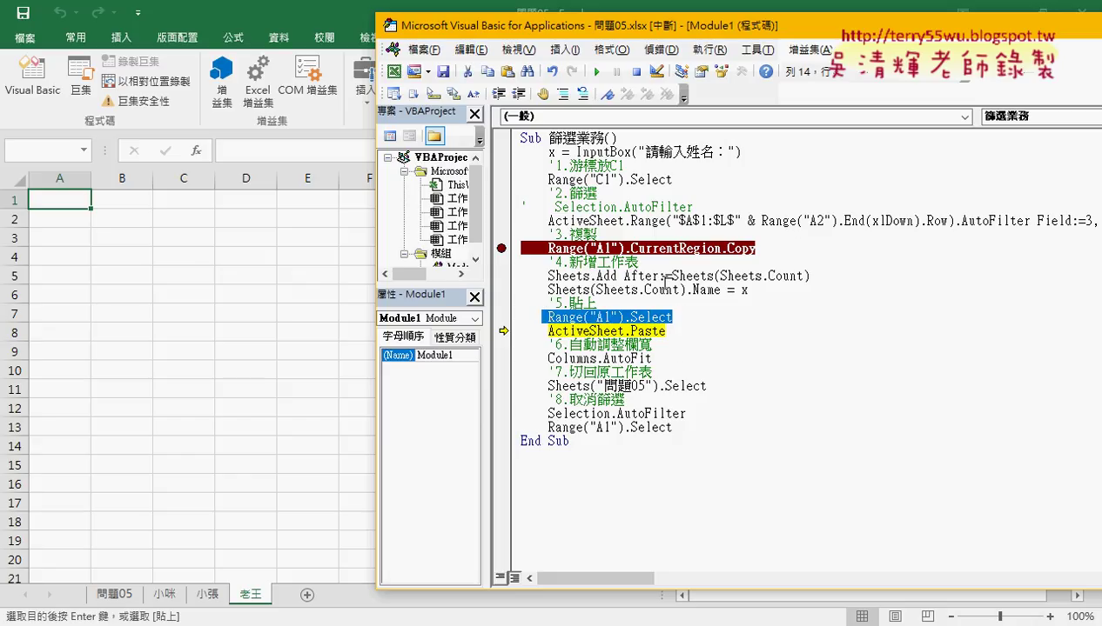
pyautogui.press('F8')
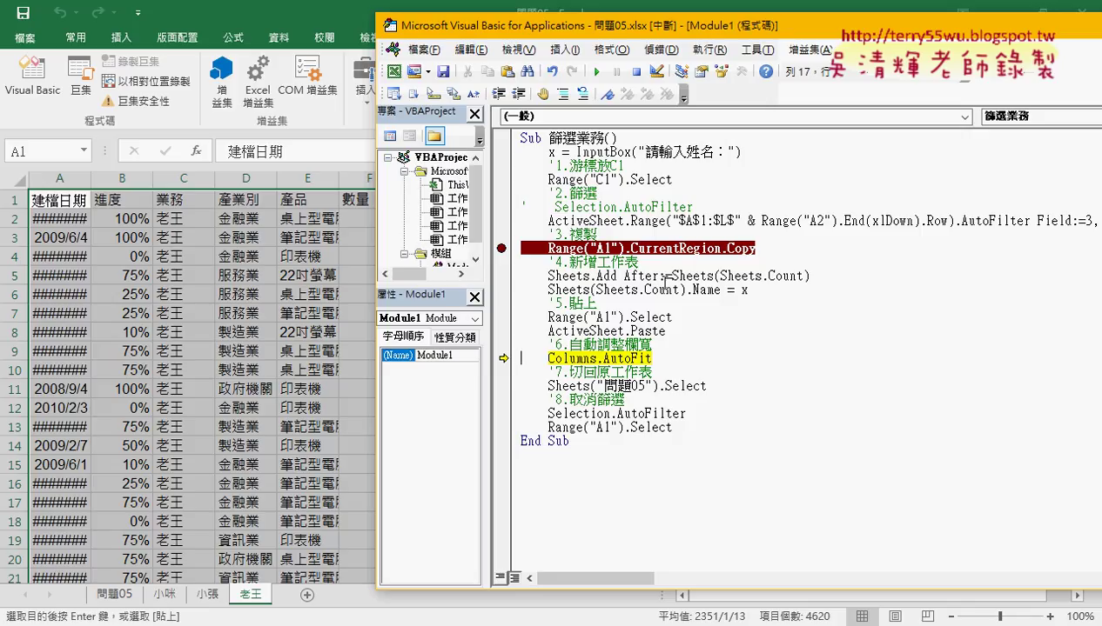
pyautogui.press('F8')
pyautogui.press('F8')
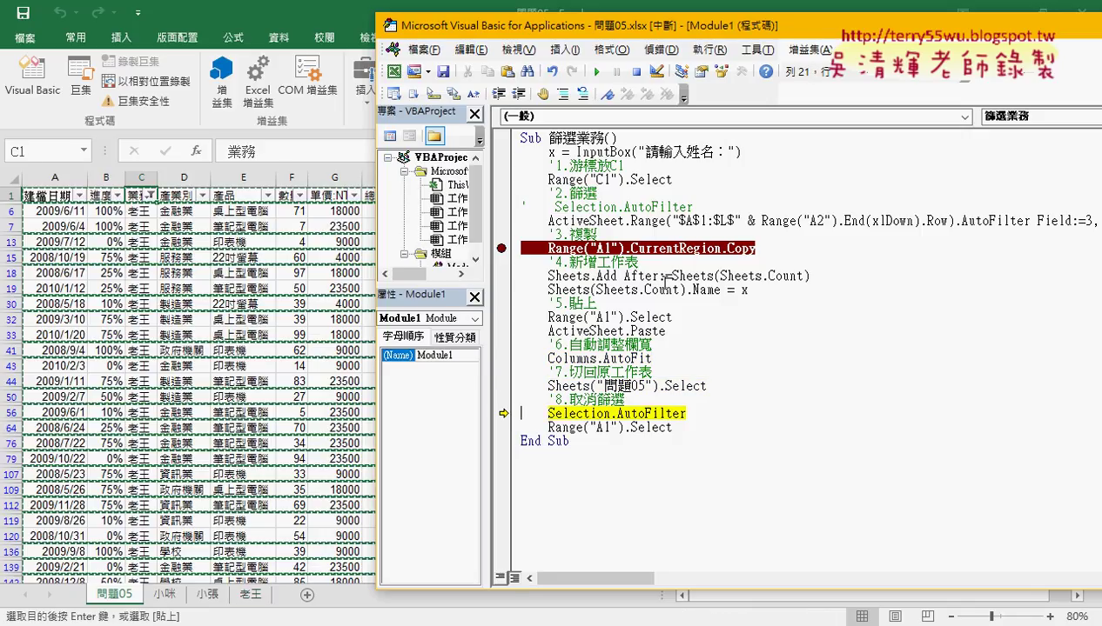
pyautogui.press('F8')
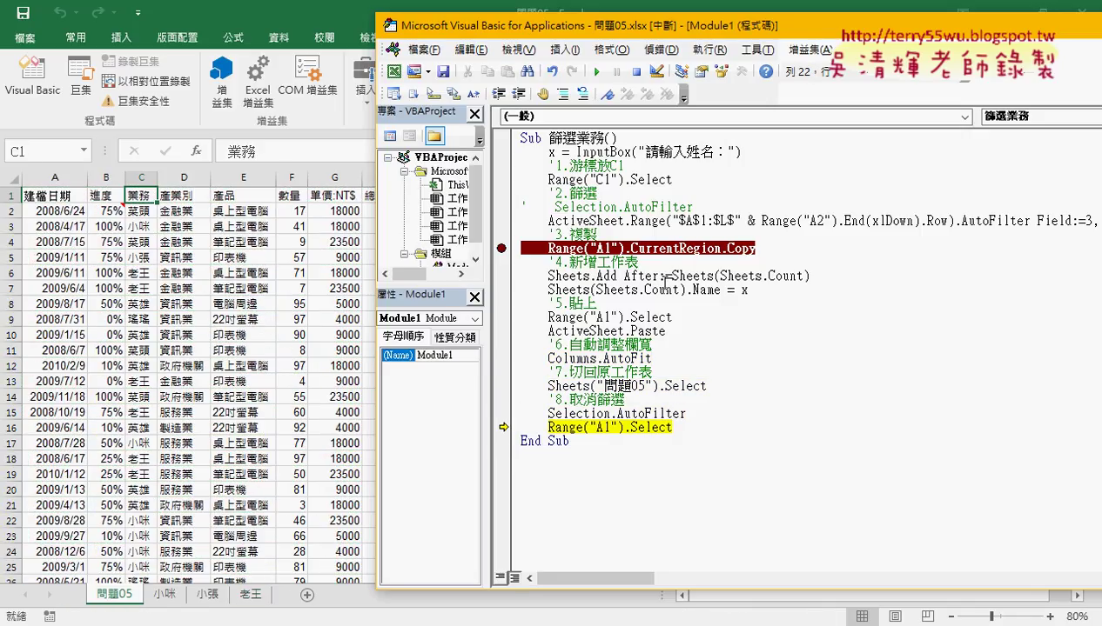
pyautogui.press('F8')
pyautogui.press('F8')
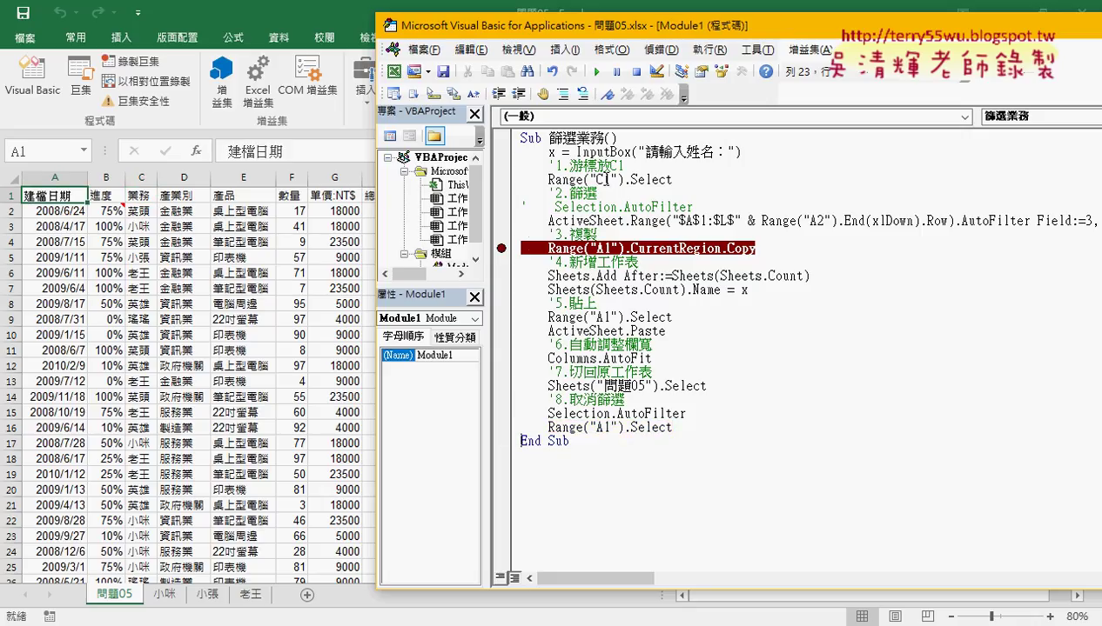
# Clear the breakpoint on the CurrentRegion.Copy line and select the whole 篩選業務 Sub's code
pyautogui.click(501, 248)
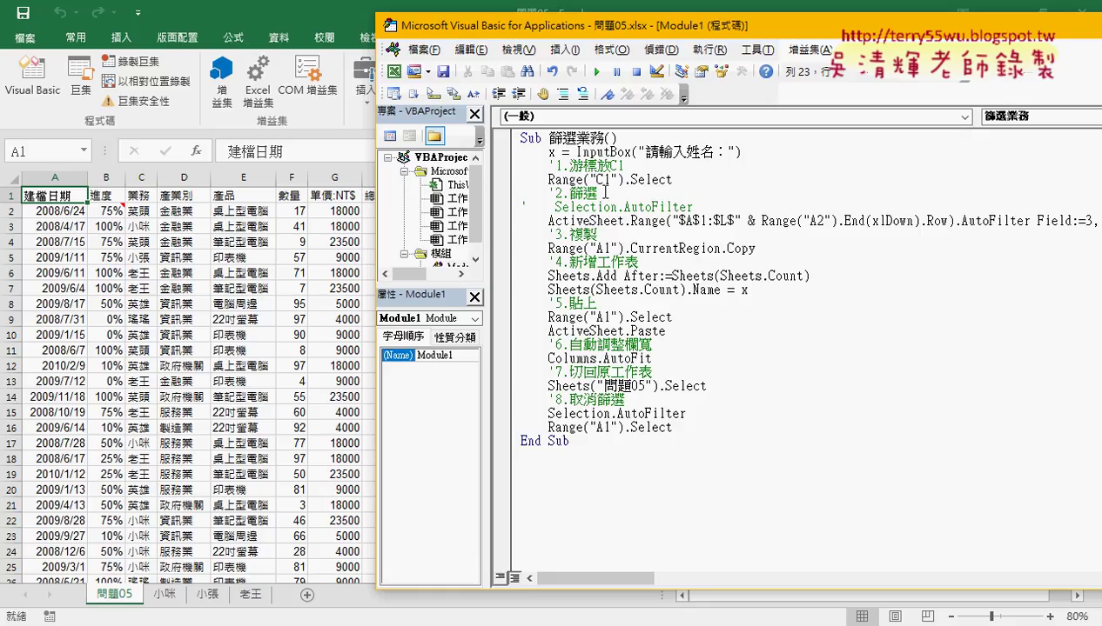
pyautogui.moveTo(574, 139); pyautogui.dragTo(604, 139)
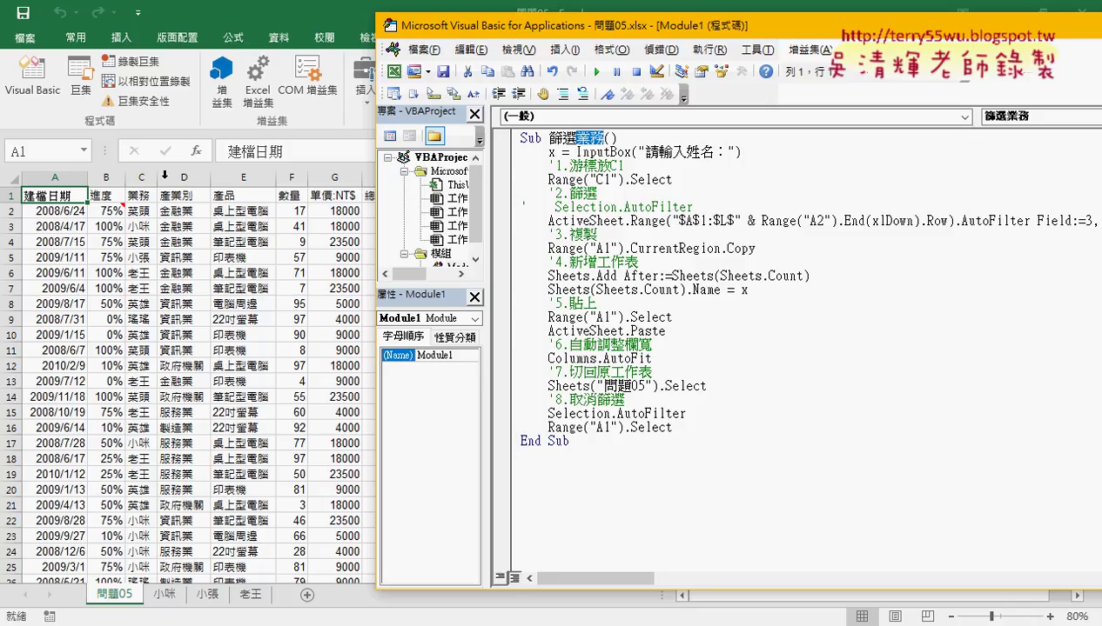
pyautogui.moveTo(576, 444)
pyautogui.mouseDown()
pyautogui.moveTo(501, 192)
pyautogui.moveTo(514, 141)
pyautogui.mouseUp()
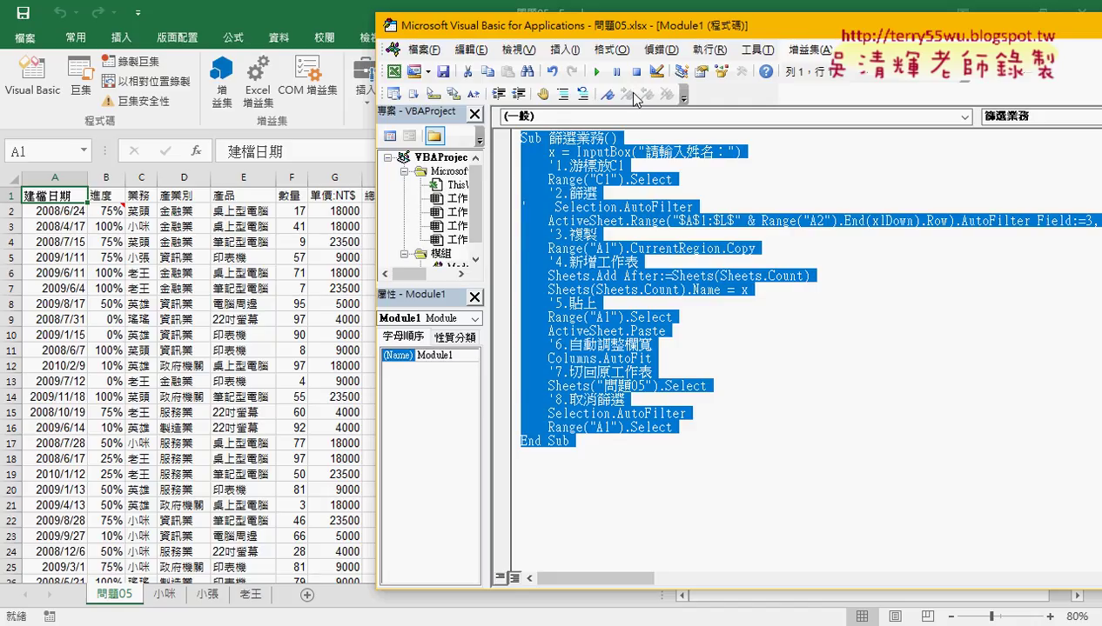
# Paste a duplicate of the 篩選業務 Sub below End Sub, then shrink the editor to reveal the worksheet
pyautogui.moveTo(580, 25); pyautogui.dragTo(251, 23)
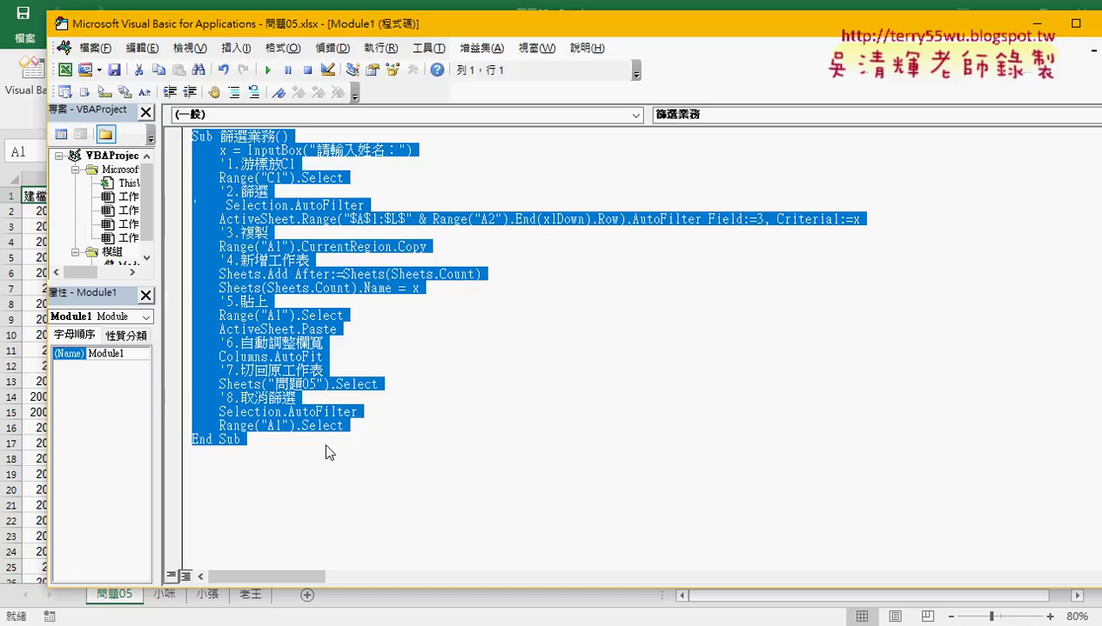
pyautogui.hotkey('ctrl', 'c')
pyautogui.click(221, 459)
pyautogui.hotkey('ctrl', 'v')
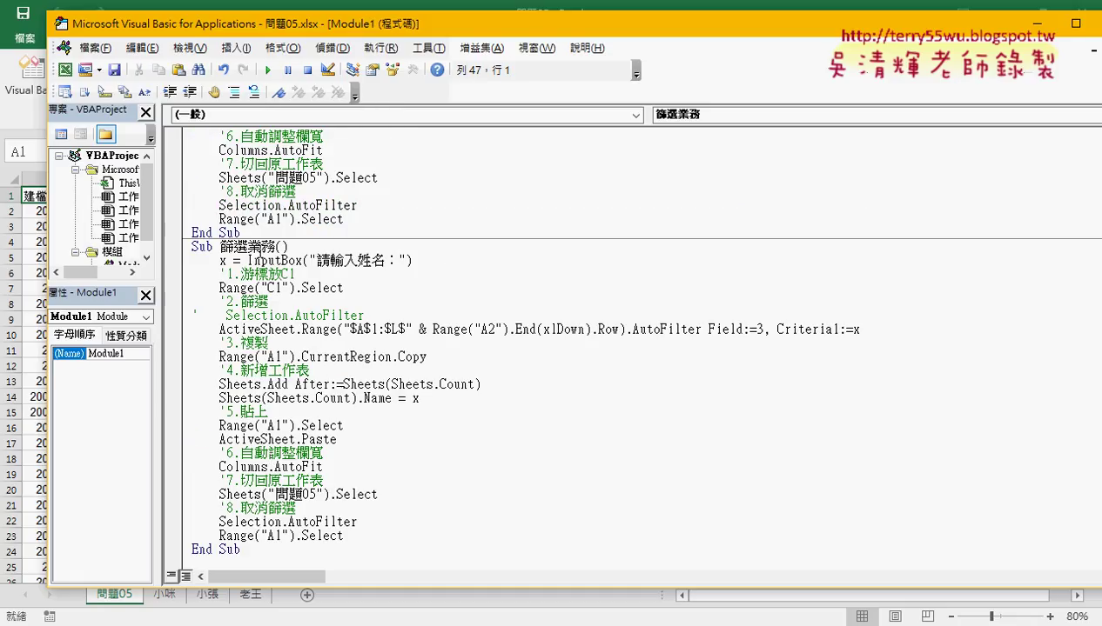
pyautogui.doubleClick(261, 247)
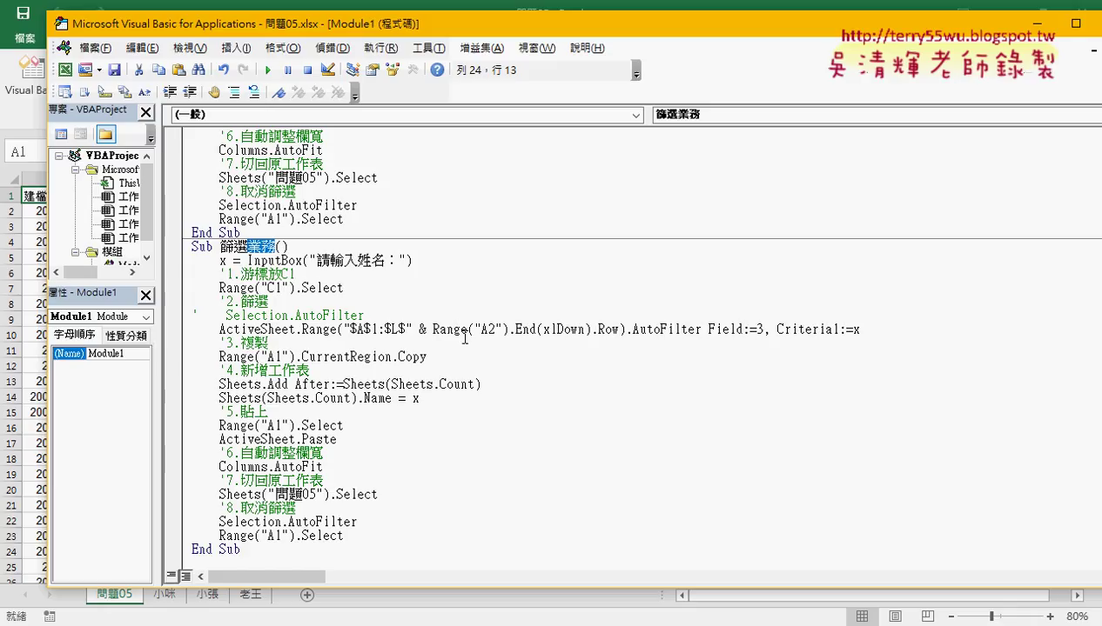
pyautogui.doubleClick(760, 329)
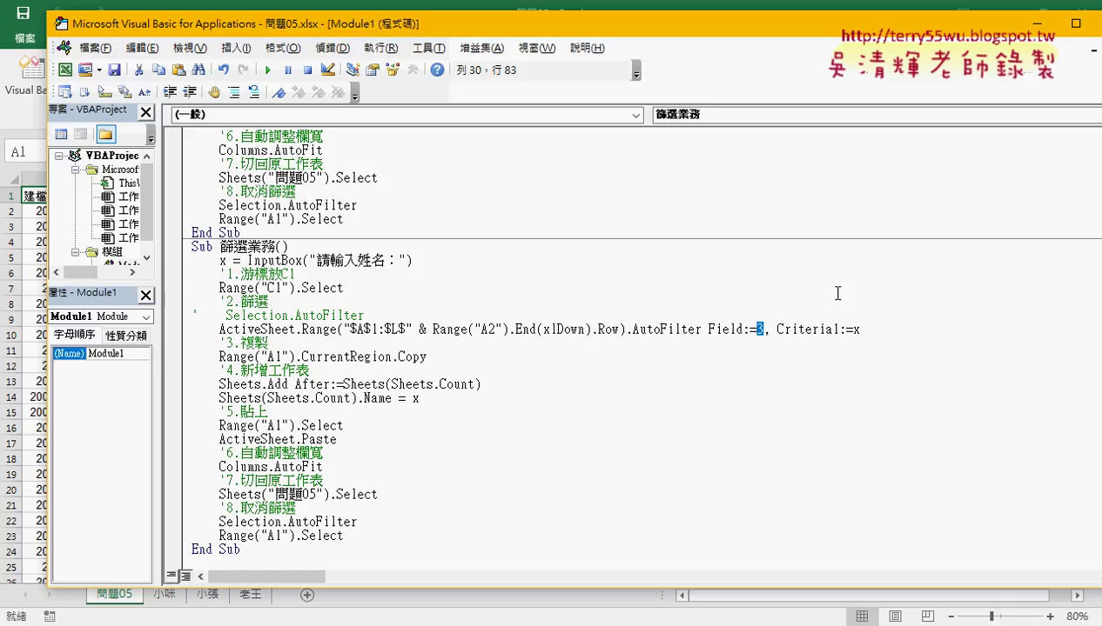
pyautogui.moveTo(710, 23); pyautogui.dragTo(706, 310)
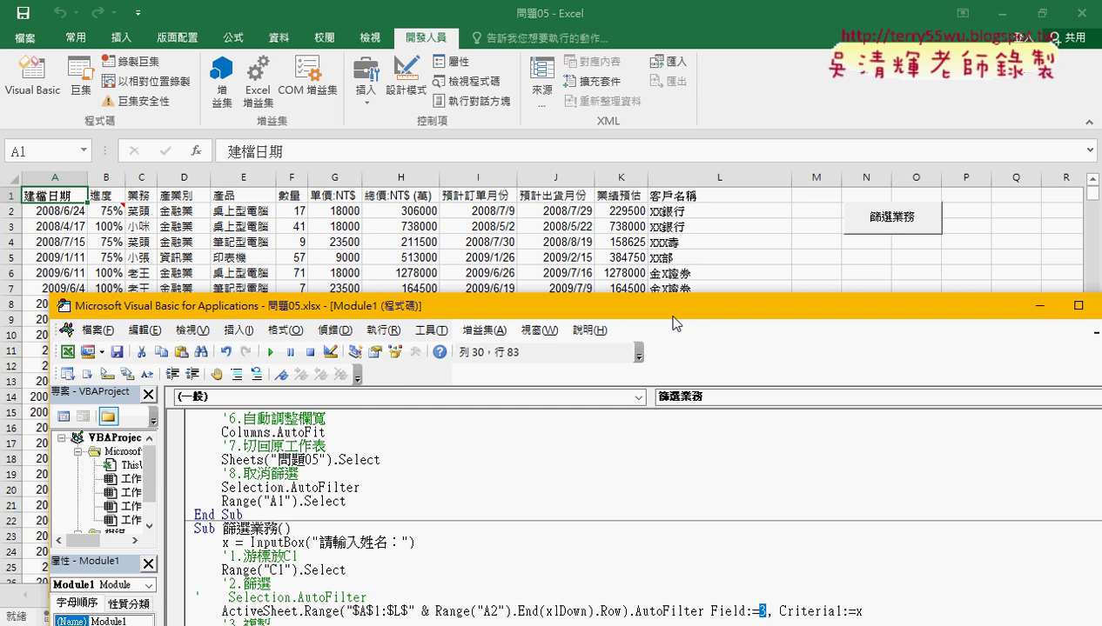
pyautogui.moveTo(669, 313); pyautogui.dragTo(619, 66)
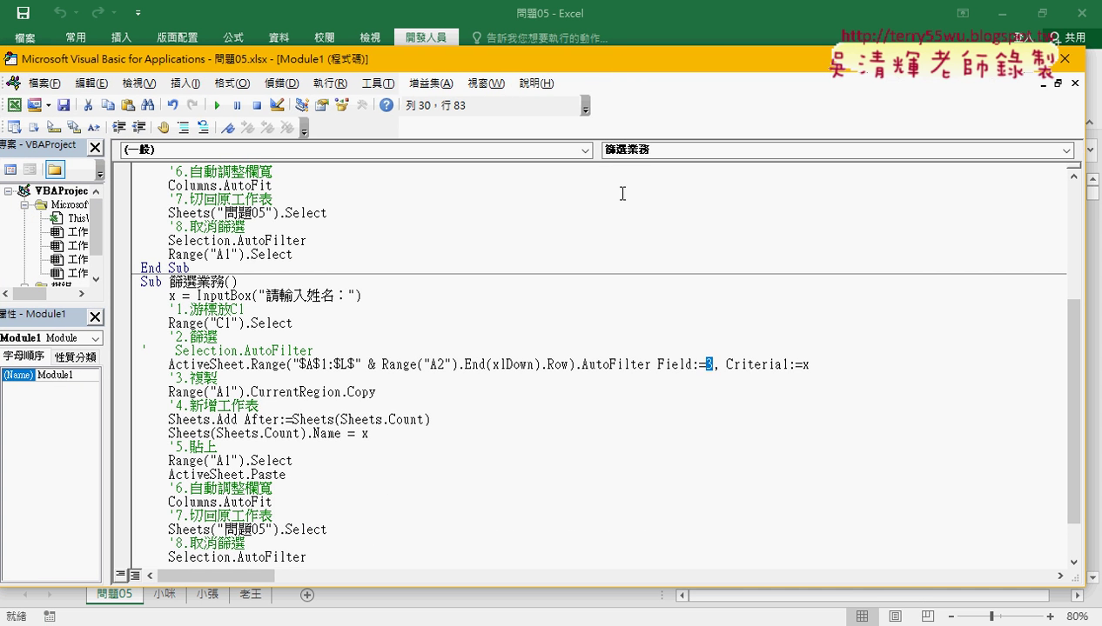
pyautogui.scroll(3, 620, 307)
pyautogui.scroll(2, 619, 306)
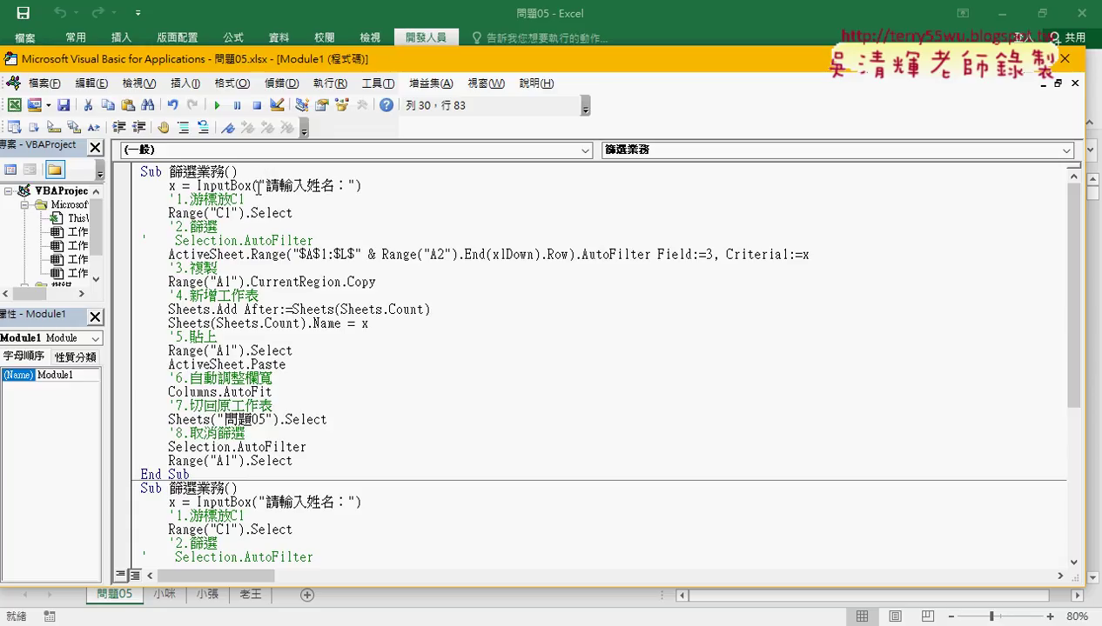
pyautogui.doubleClick(708, 254)
pyautogui.doubleClick(311, 185)
pyautogui.moveTo(330, 190); pyautogui.dragTo(334, 189)
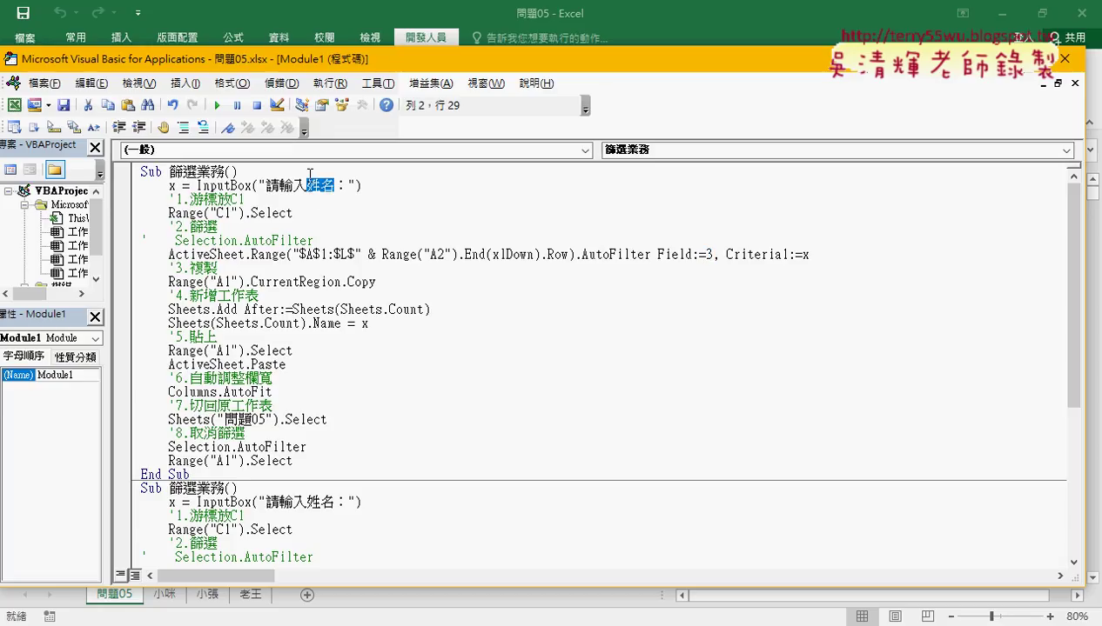
pyautogui.moveTo(480, 64); pyautogui.dragTo(545, 53)
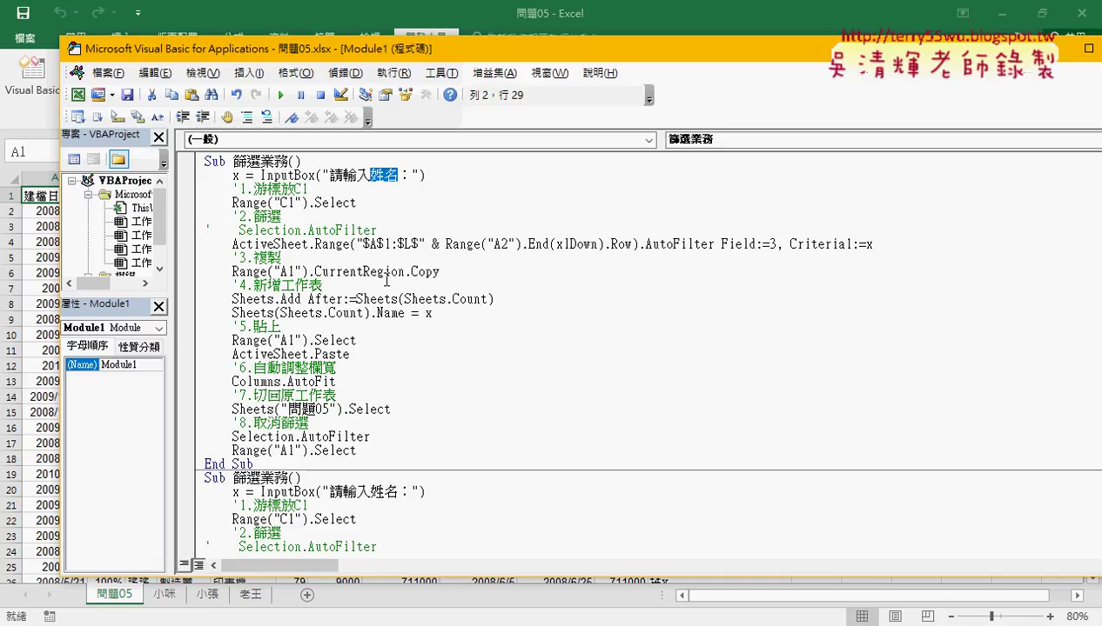
pyautogui.moveTo(435, 49); pyautogui.dragTo(436, 242)
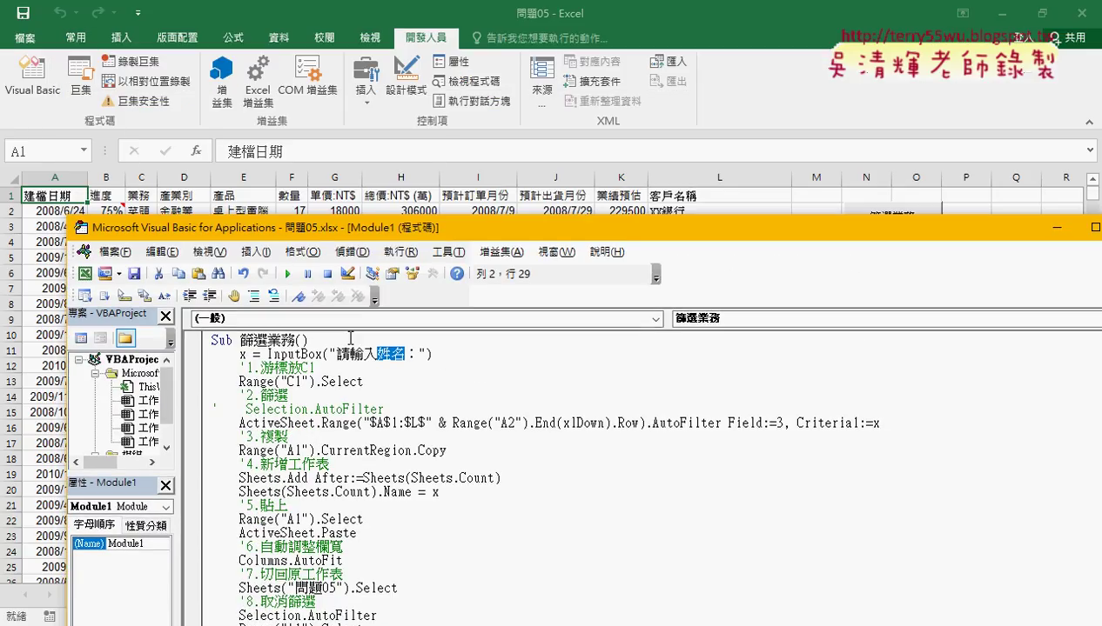
pyautogui.doubleClick(778, 423)
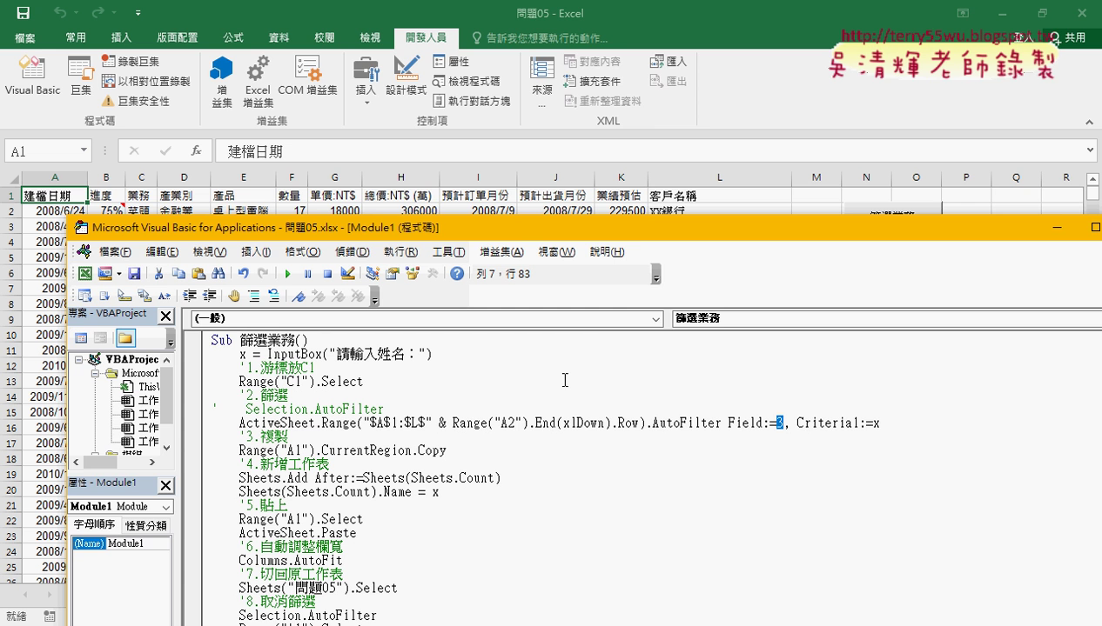
# Select the duplicate second 篩選業務 Sub's lines through End Sub and delete them
pyautogui.moveTo(621, 230); pyautogui.dragTo(700, 26)
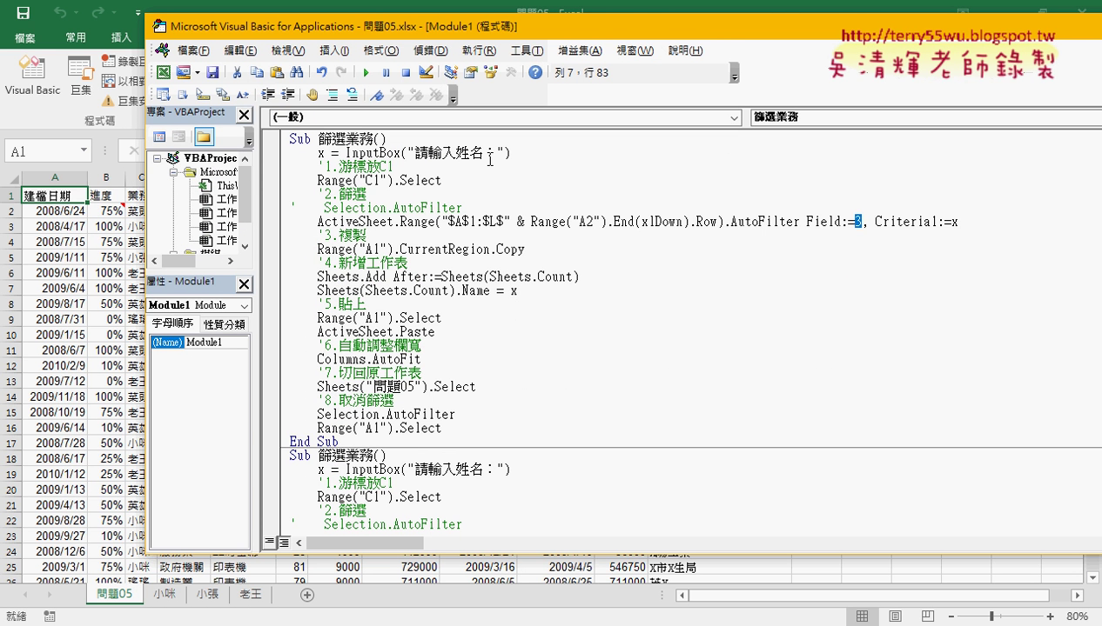
pyautogui.scroll(-3, 499, 366)
pyautogui.scroll(-3, 498, 365)
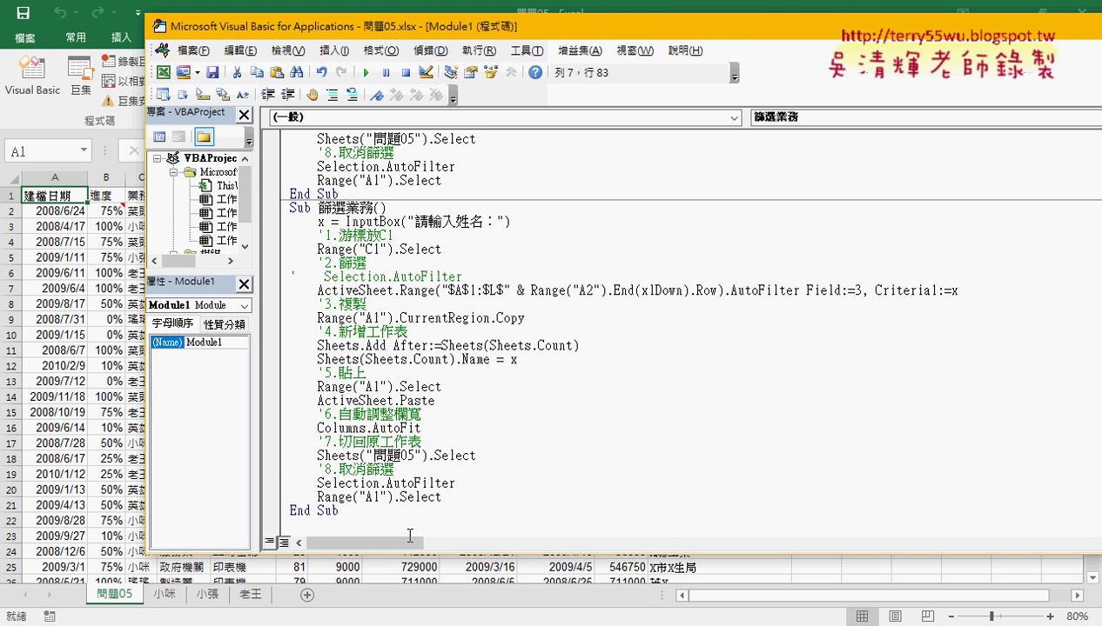
pyautogui.moveTo(375, 515); pyautogui.dragTo(249, 226)
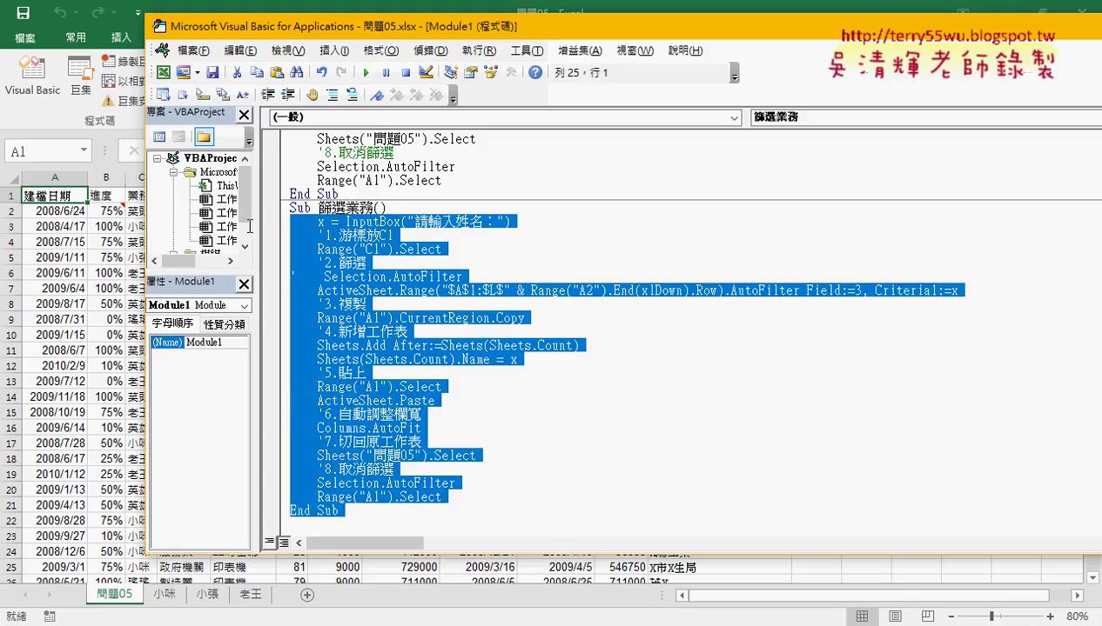
pyautogui.press('Right')
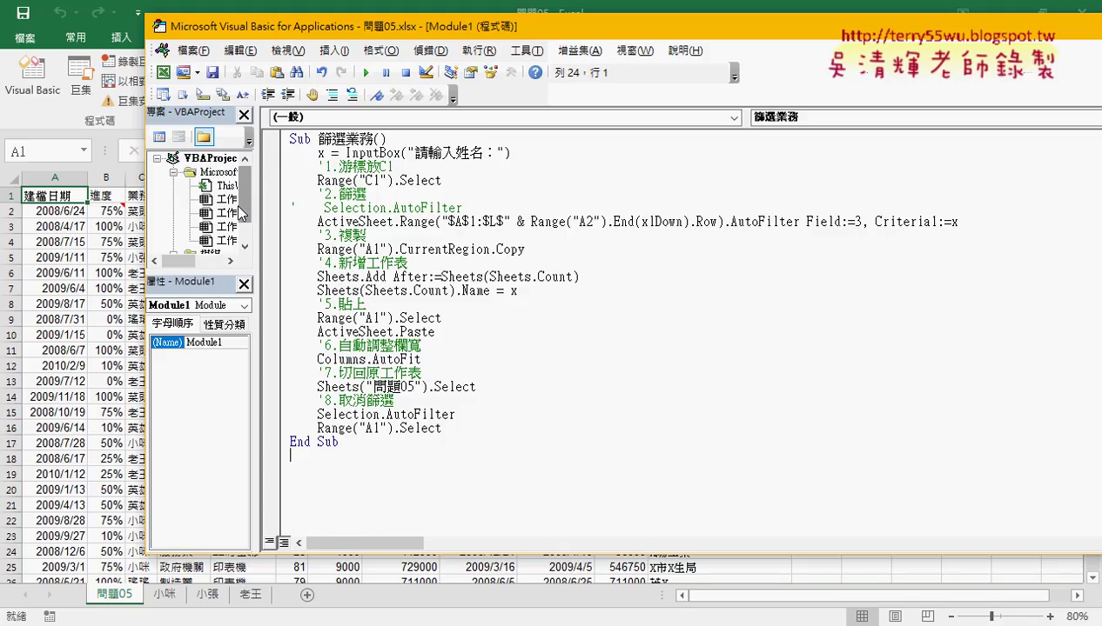